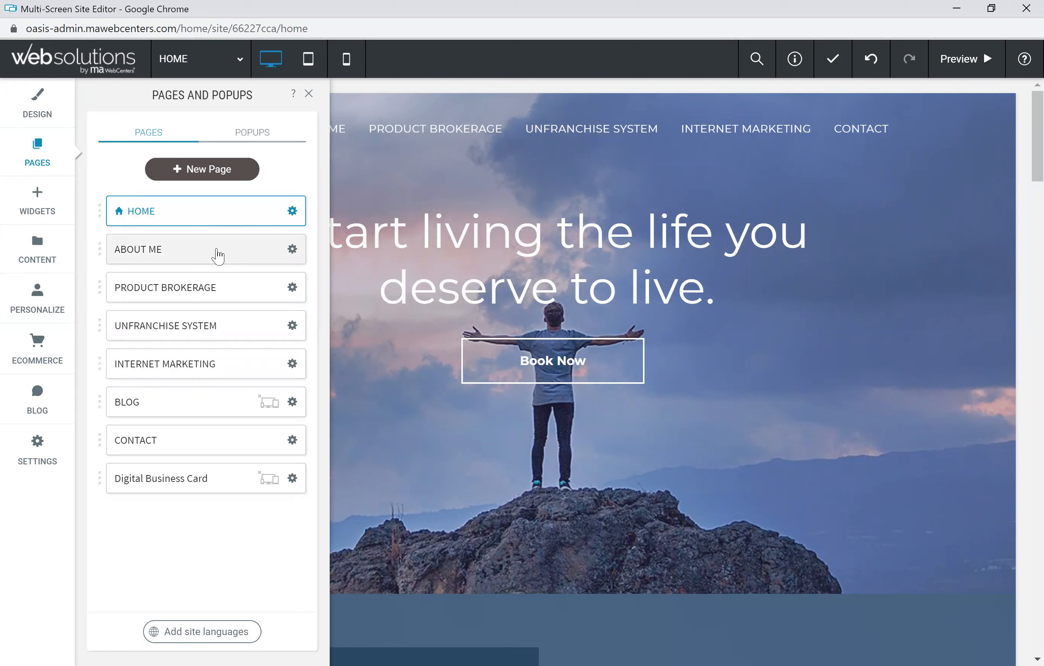
Step: Open the ABOUT ME page and close the Pages and Popups list
{"action": "left_click", "coordinate": [218, 255]}
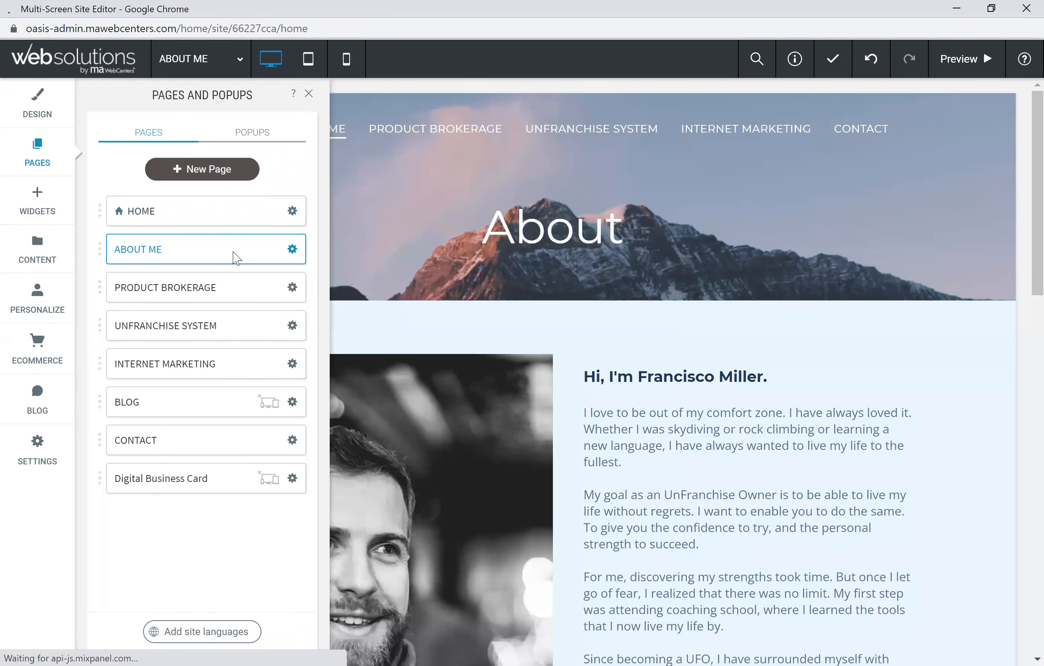
{"action": "left_click", "coordinate": [309, 93]}
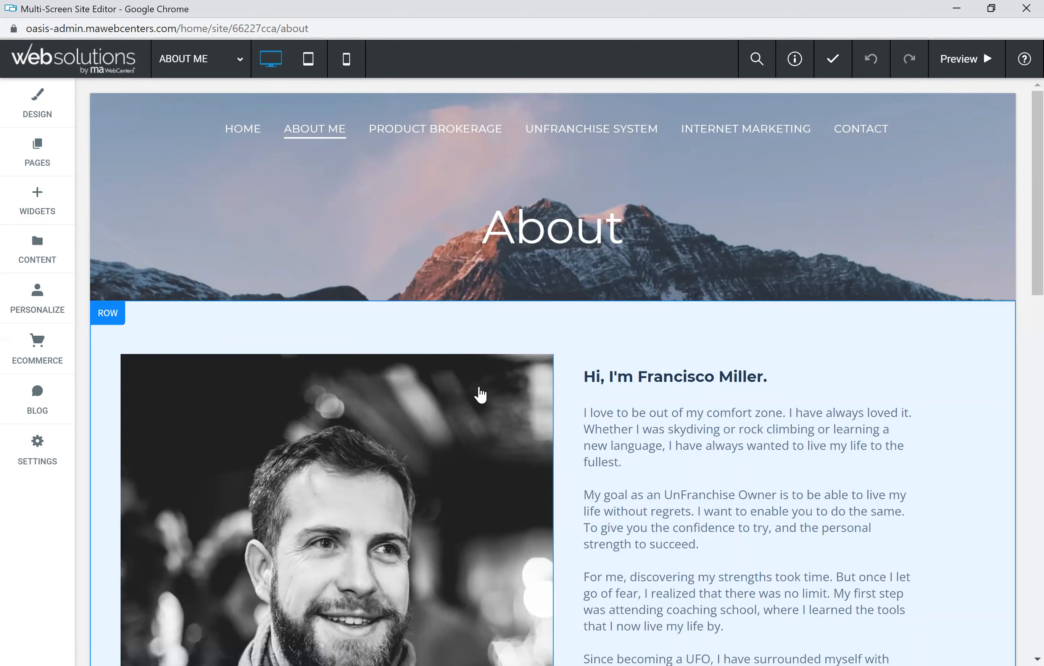
Step: Replace the banner heading 'About' with 'My Story'
{"action": "left_click", "coordinate": [551, 227]}
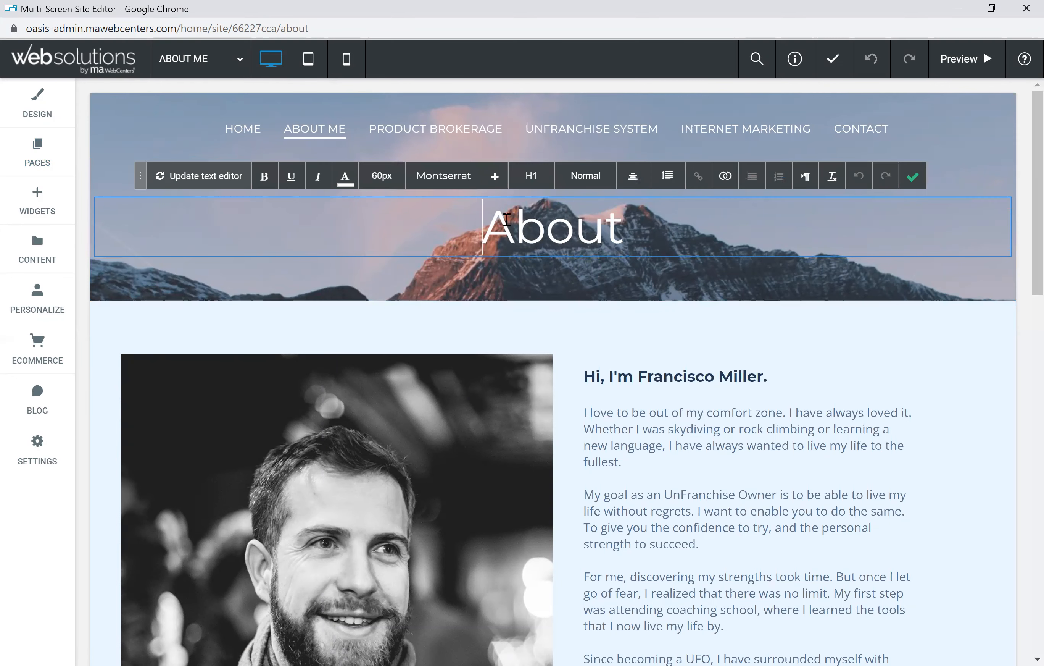
{"action": "mouse_move", "coordinate": [622, 227]}
{"action": "left_mouse_down"}
{"action": "mouse_move", "coordinate": [489, 229]}
{"action": "mouse_move", "coordinate": [622, 230]}
{"action": "left_mouse_up"}
{"action": "type", "text": "Me"}
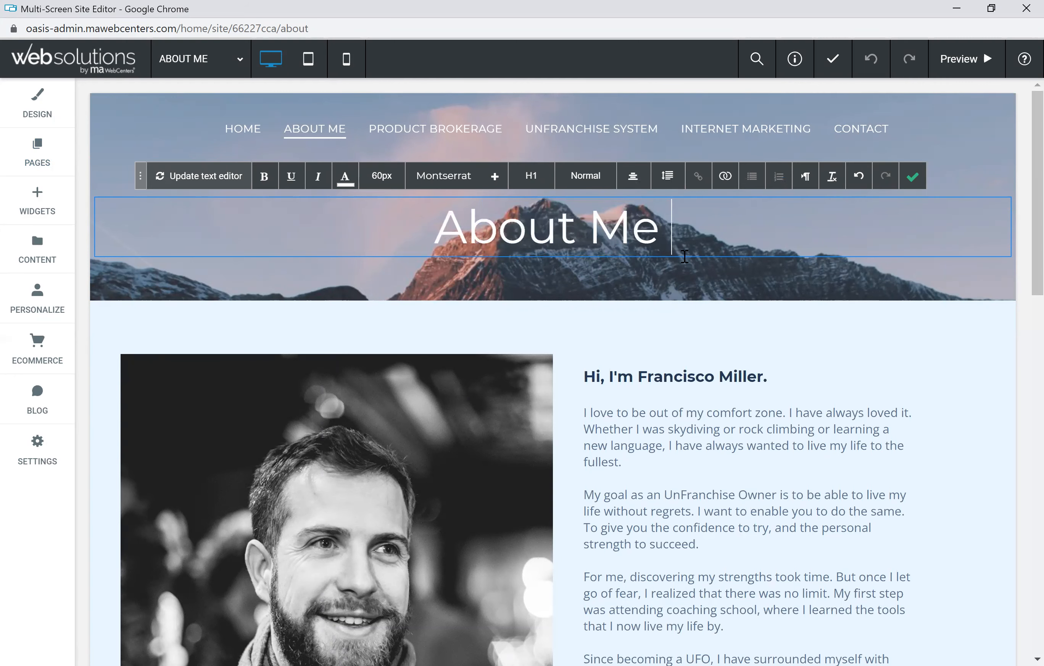
{"action": "left_click_drag", "start_coordinate": [660, 233], "coordinate": [439, 226]}
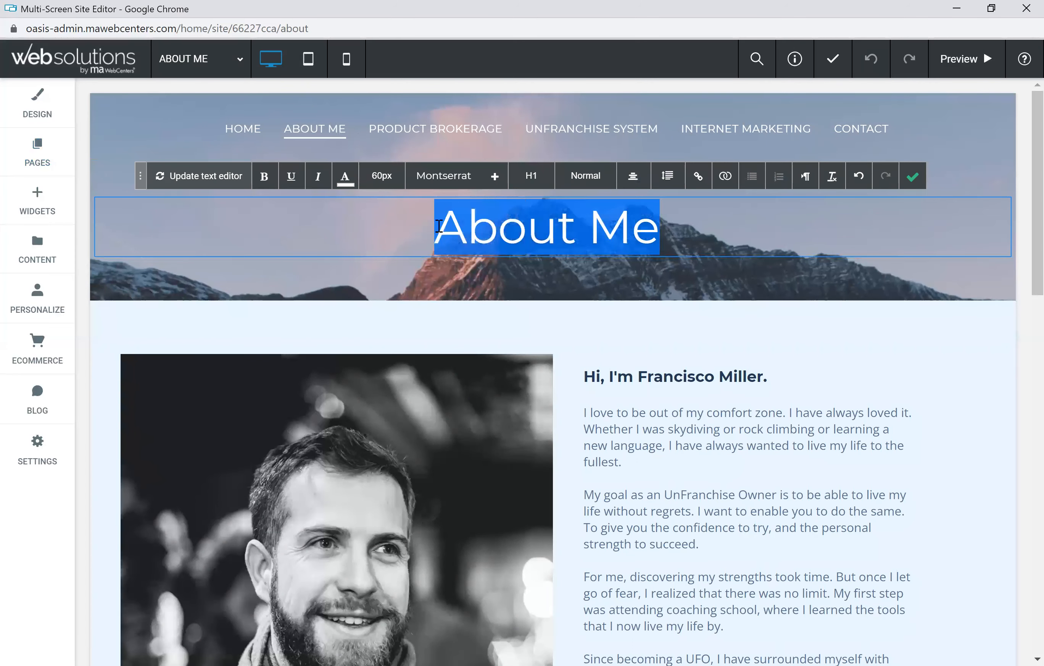
{"action": "type", "text": "My Story"}
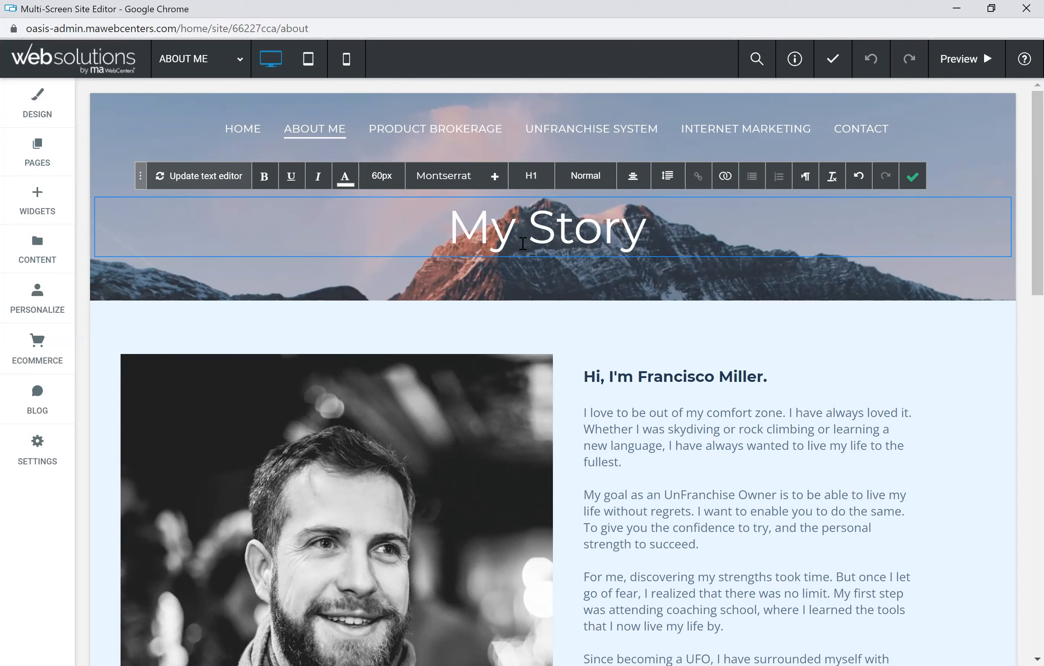
Step: Make 'Story' bold italic at 72px and browse the available fonts
{"action": "left_click_drag", "start_coordinate": [653, 217], "coordinate": [528, 221]}
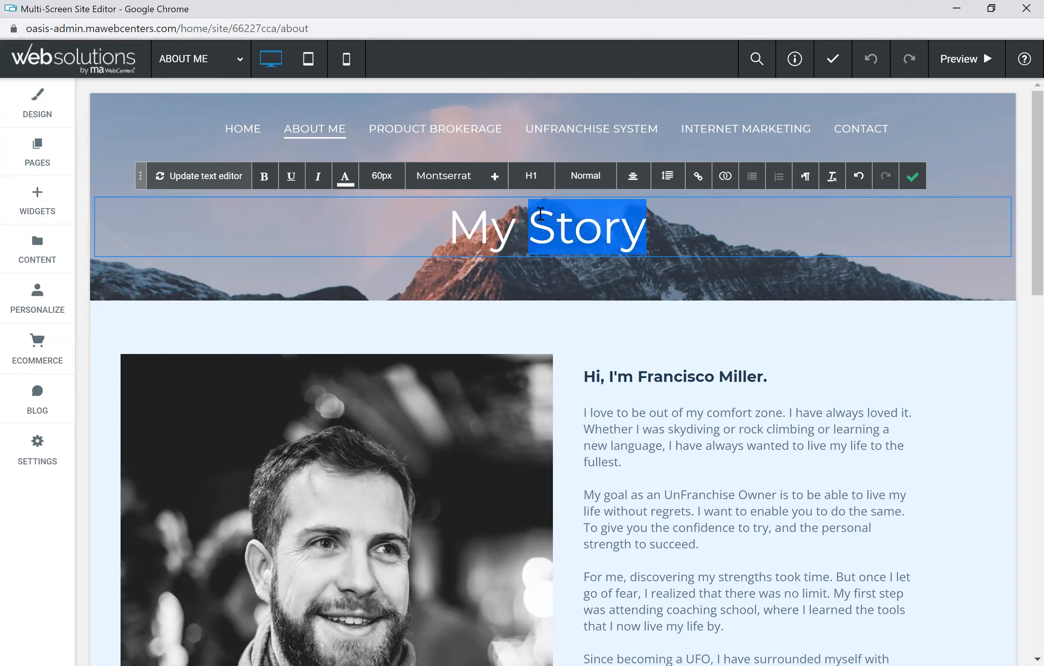
{"action": "left_click", "coordinate": [319, 177]}
{"action": "left_click", "coordinate": [387, 180]}
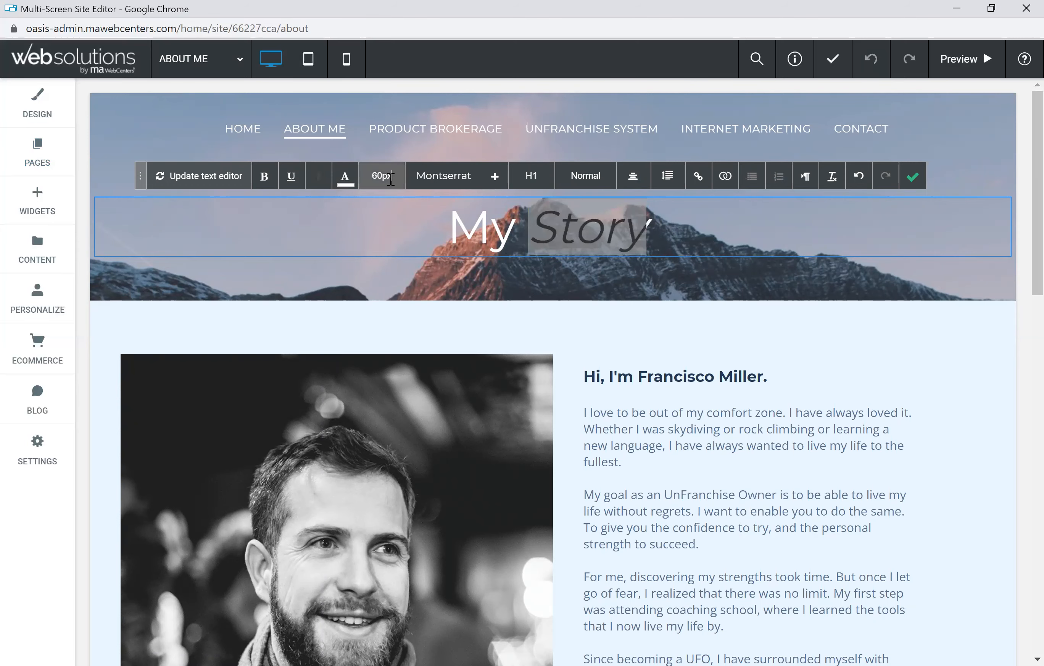
{"action": "left_click_drag", "start_coordinate": [398, 211], "coordinate": [402, 308]}
{"action": "left_click", "coordinate": [382, 303]}
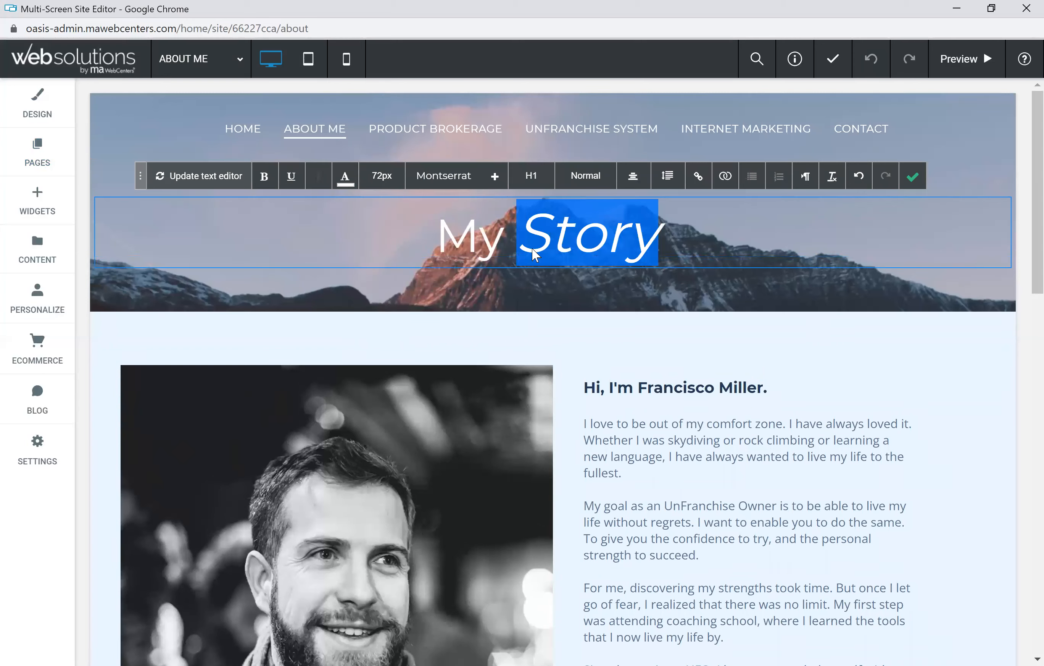
{"action": "left_click", "coordinate": [263, 177]}
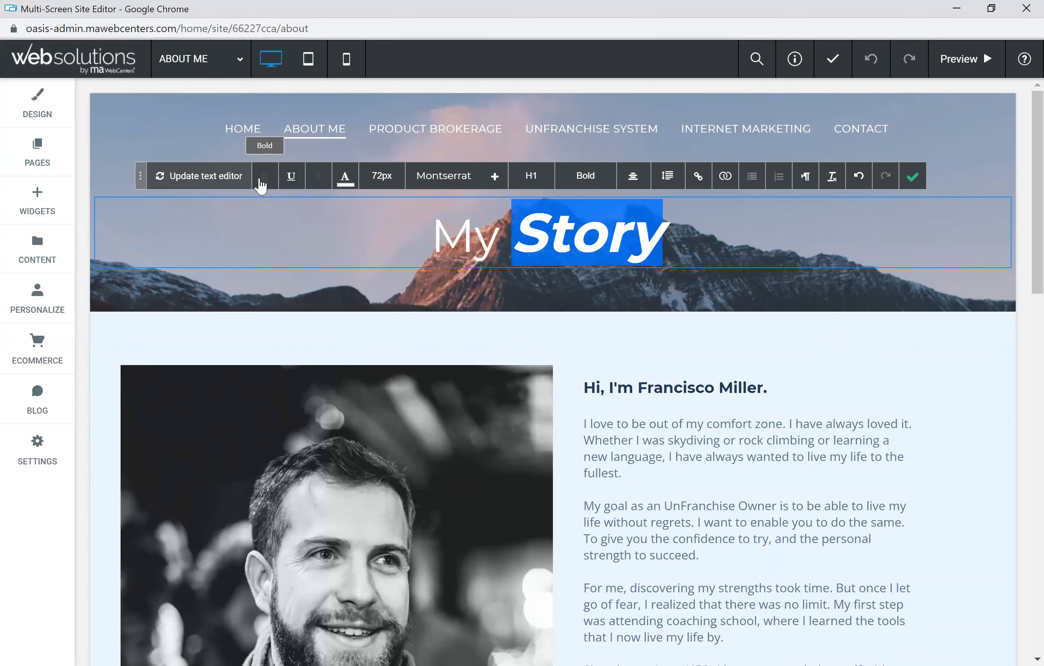
{"action": "left_click", "coordinate": [467, 179]}
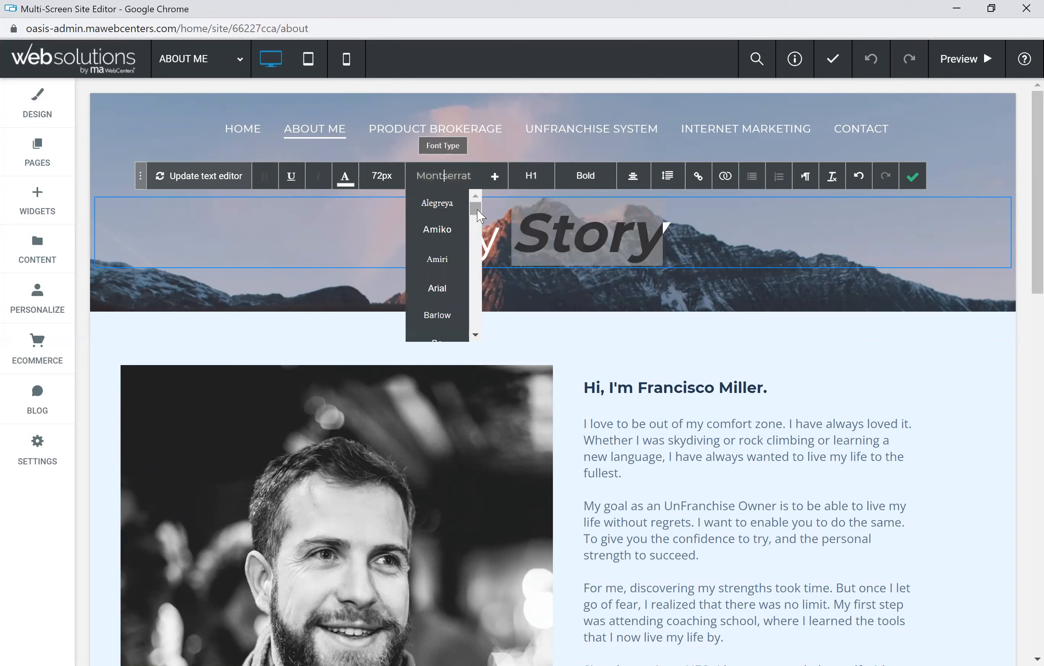
{"action": "left_click_drag", "start_coordinate": [477, 205], "coordinate": [475, 242]}
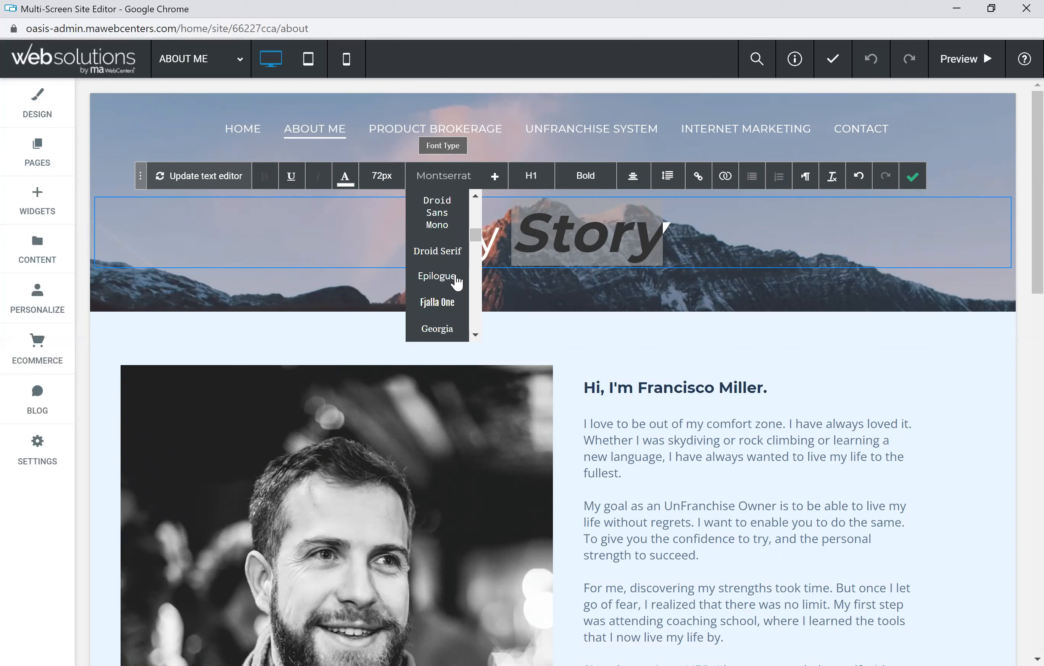
{"action": "left_click_drag", "start_coordinate": [480, 240], "coordinate": [479, 200]}
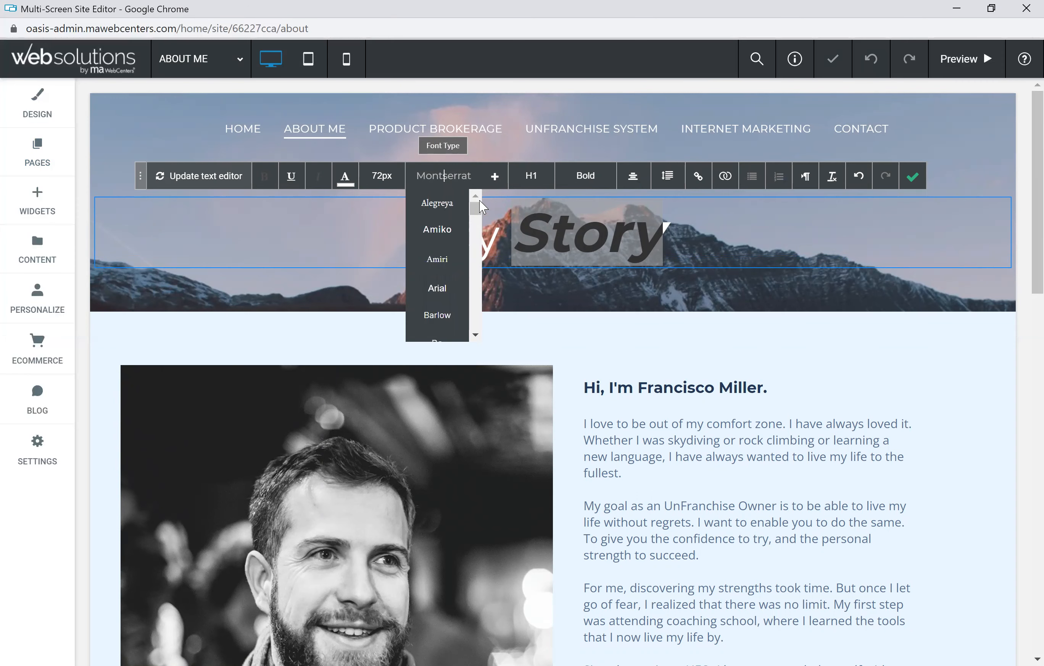
{"action": "left_click", "coordinate": [496, 177]}
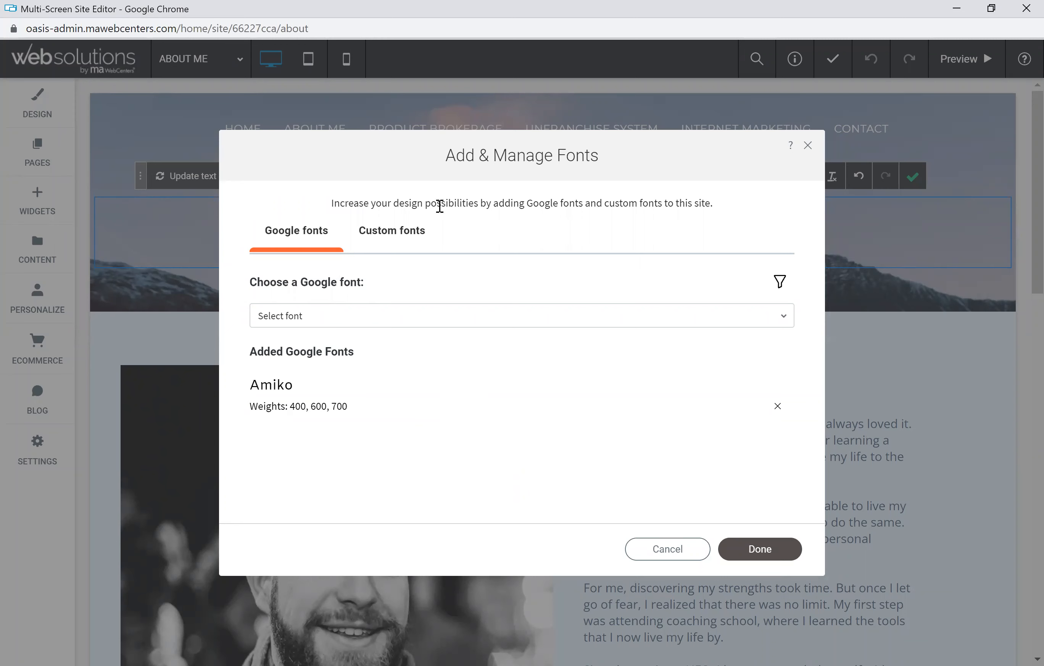
{"action": "left_click", "coordinate": [393, 238]}
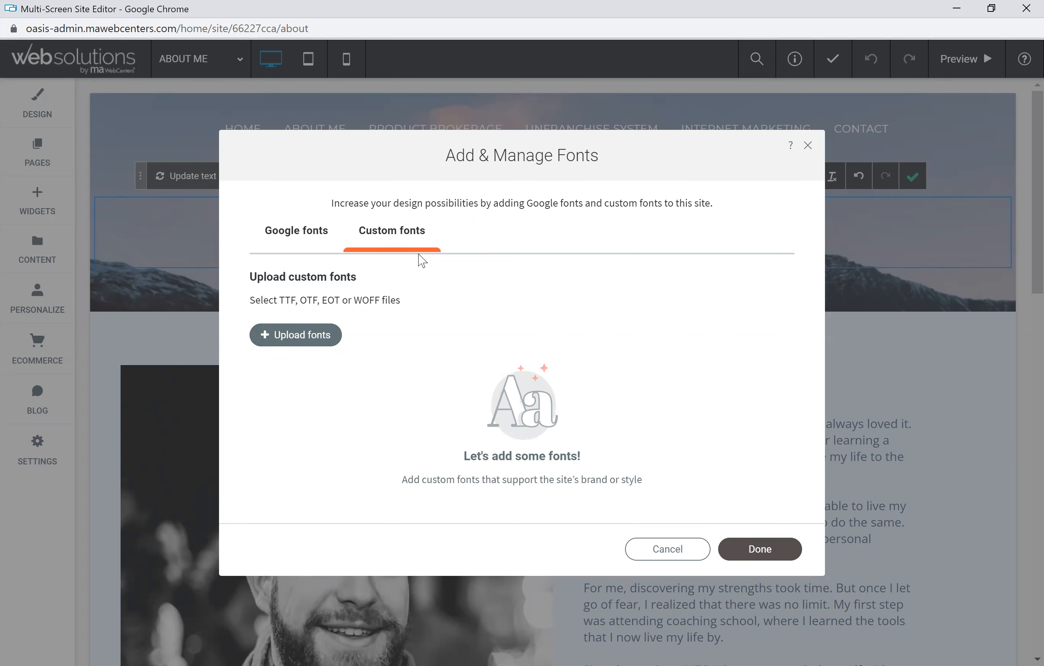
{"action": "left_click", "coordinate": [302, 239]}
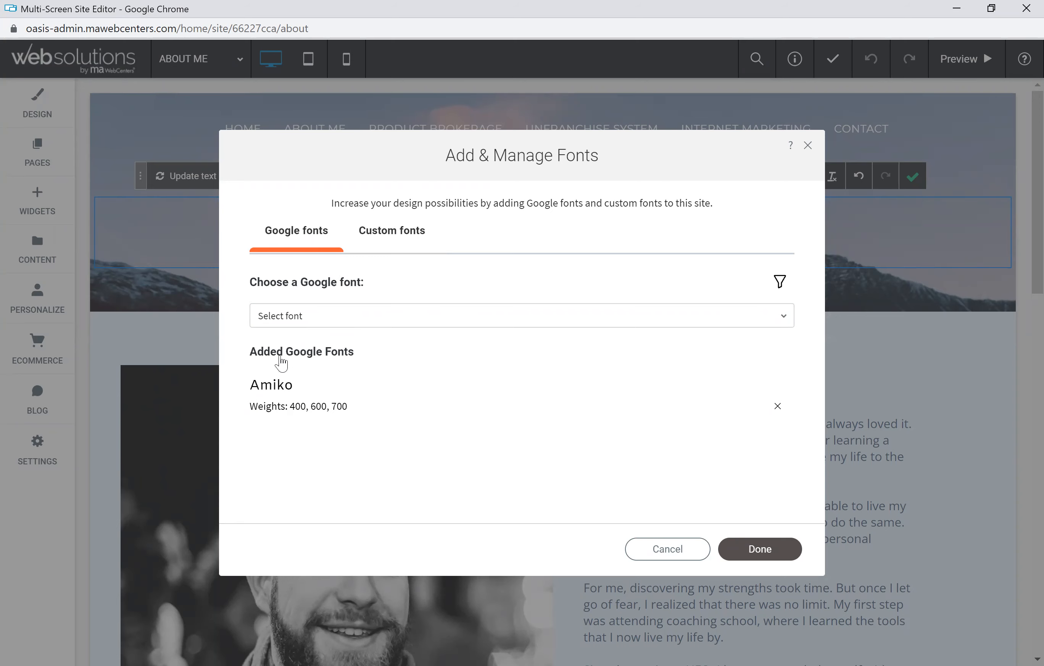
{"action": "left_click", "coordinate": [672, 551]}
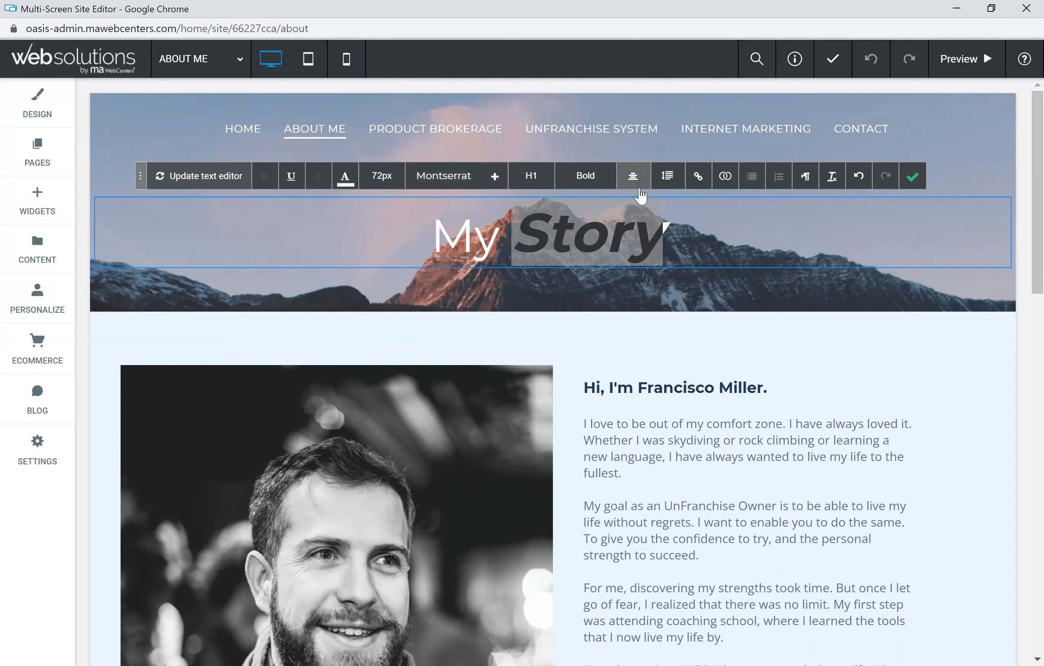
Step: View the heading's alignment options, then open the Add Link settings for Story
{"action": "left_click", "coordinate": [633, 176]}
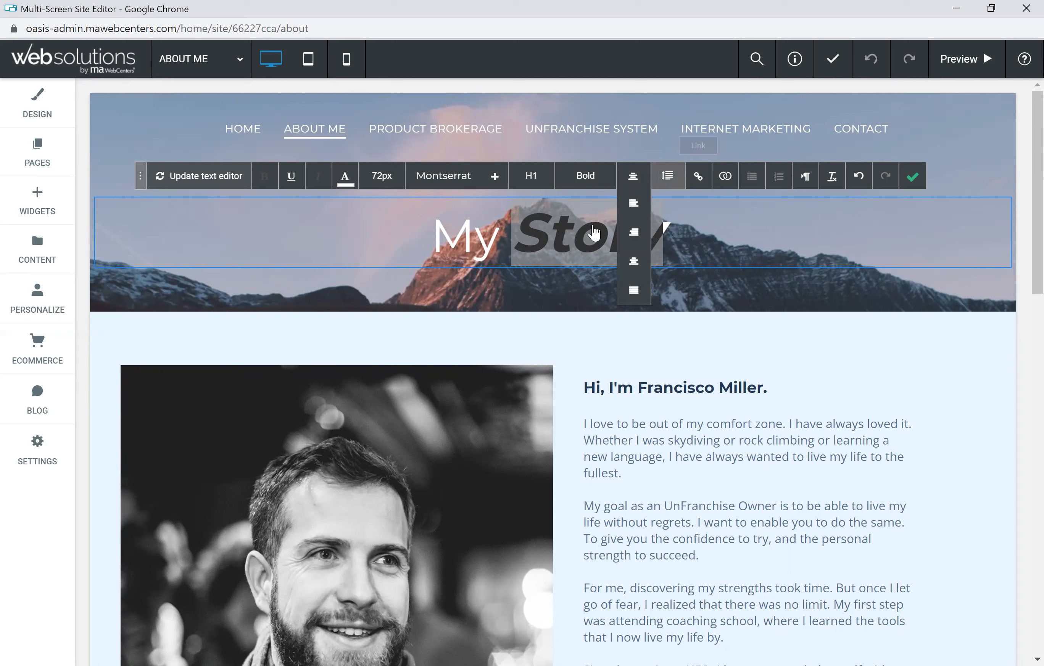
{"action": "left_click", "coordinate": [698, 177]}
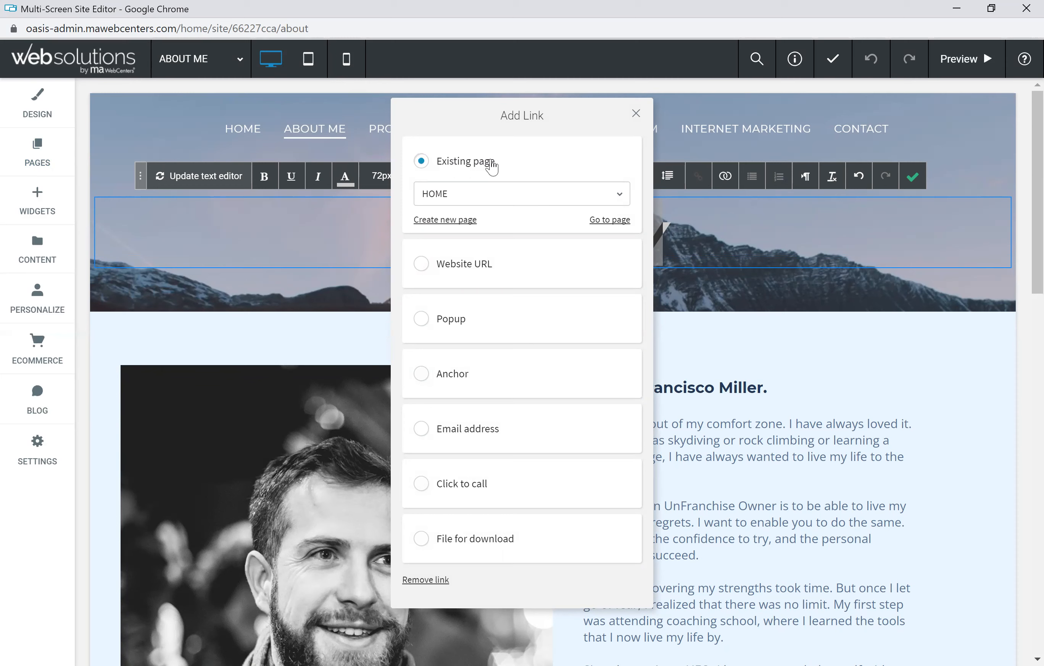
{"action": "left_click", "coordinate": [469, 195]}
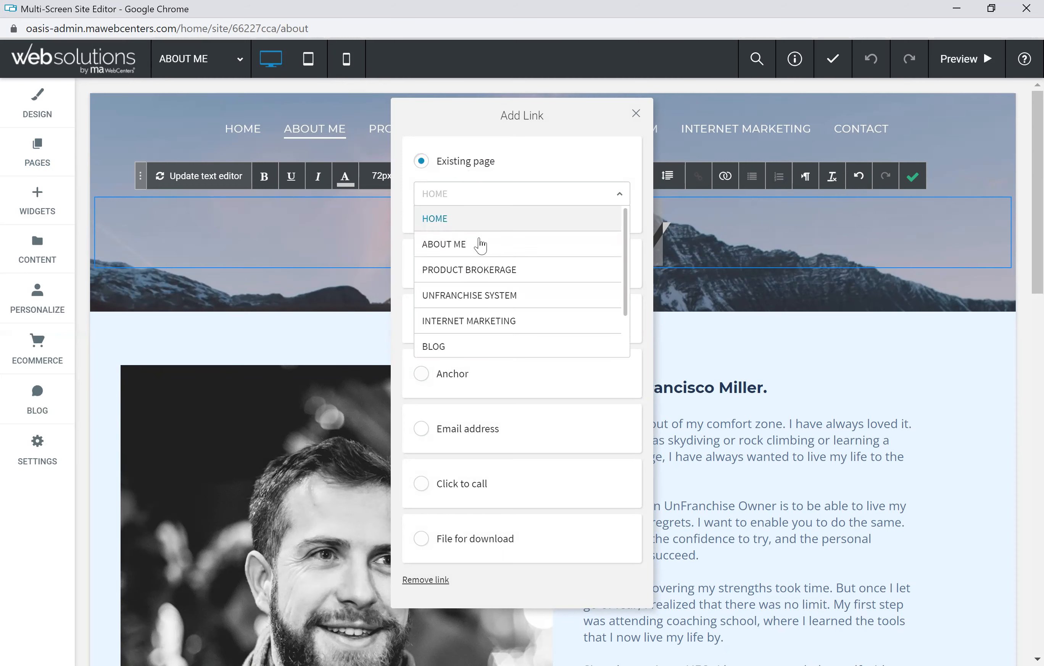
{"action": "scroll", "coordinate": [479, 281], "scroll_direction": "down", "scroll_amount": 2}
{"action": "left_click", "coordinate": [531, 157]}
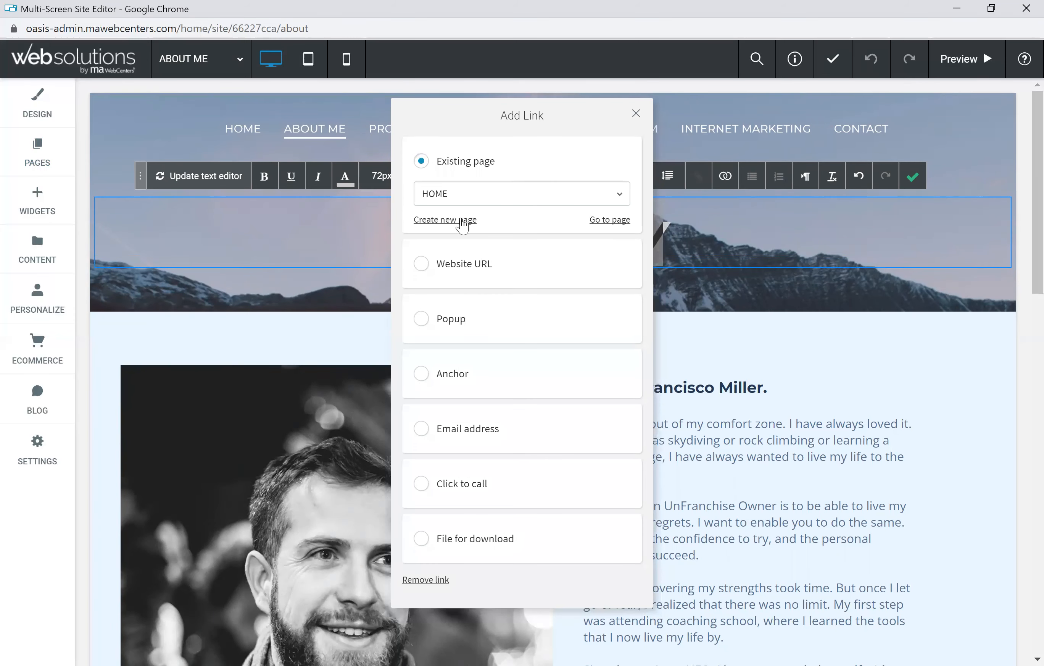
{"action": "left_click", "coordinate": [422, 264]}
{"action": "left_click", "coordinate": [419, 275]}
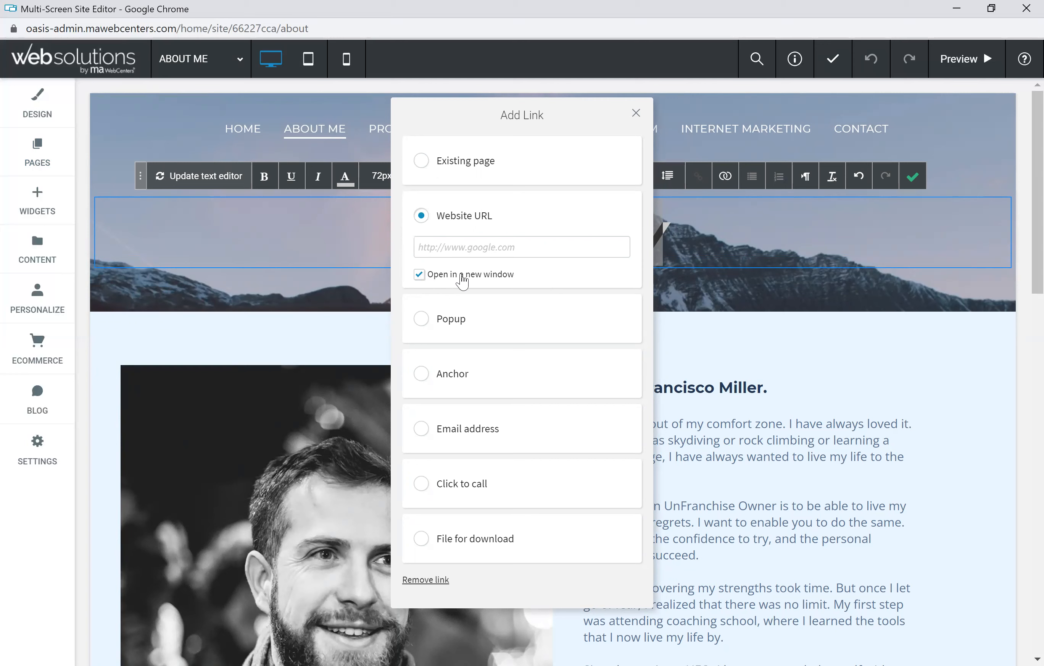
{"action": "left_click", "coordinate": [420, 275]}
{"action": "left_click", "coordinate": [636, 114]}
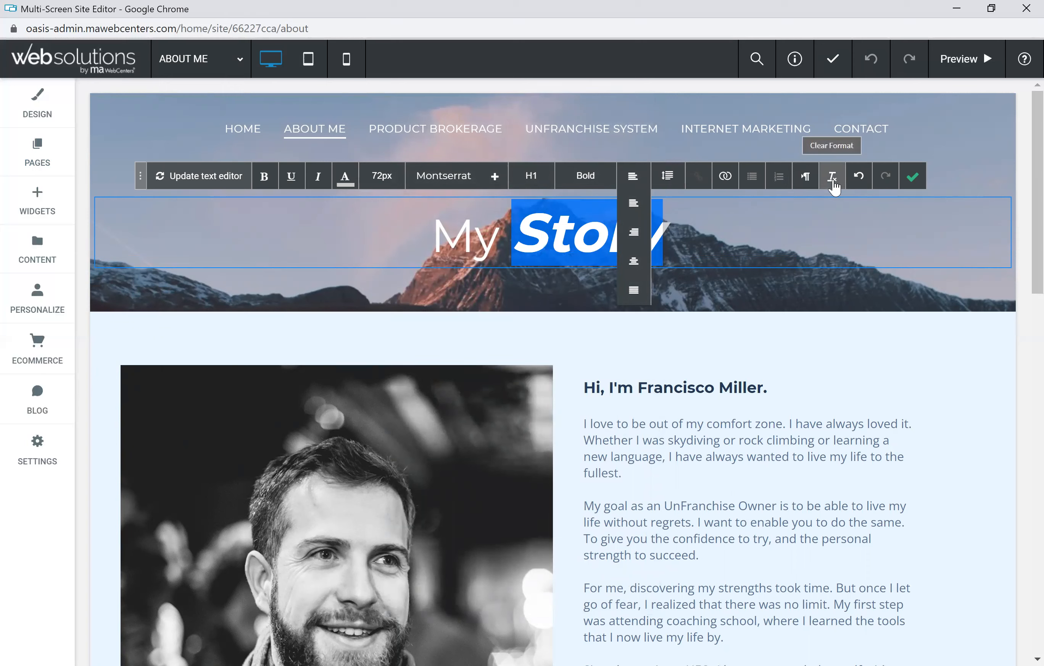
Step: Clear and undo Story's formatting so only light italic remains, then select the My Story heading
{"action": "left_click", "coordinate": [860, 180]}
{"action": "left_click", "coordinate": [860, 179]}
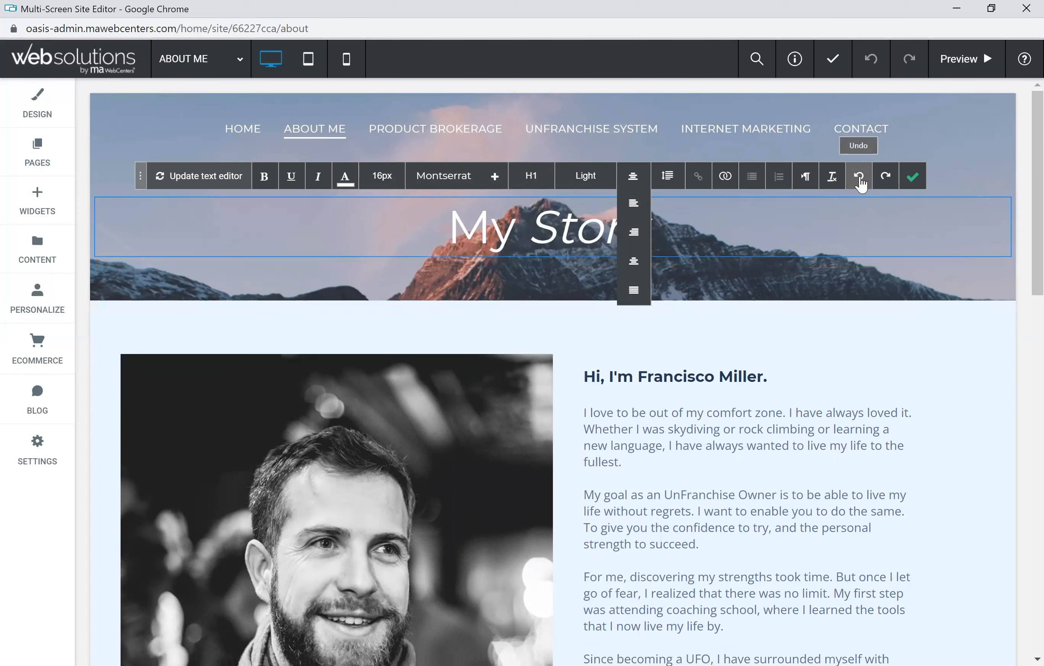
{"action": "left_click", "coordinate": [913, 178]}
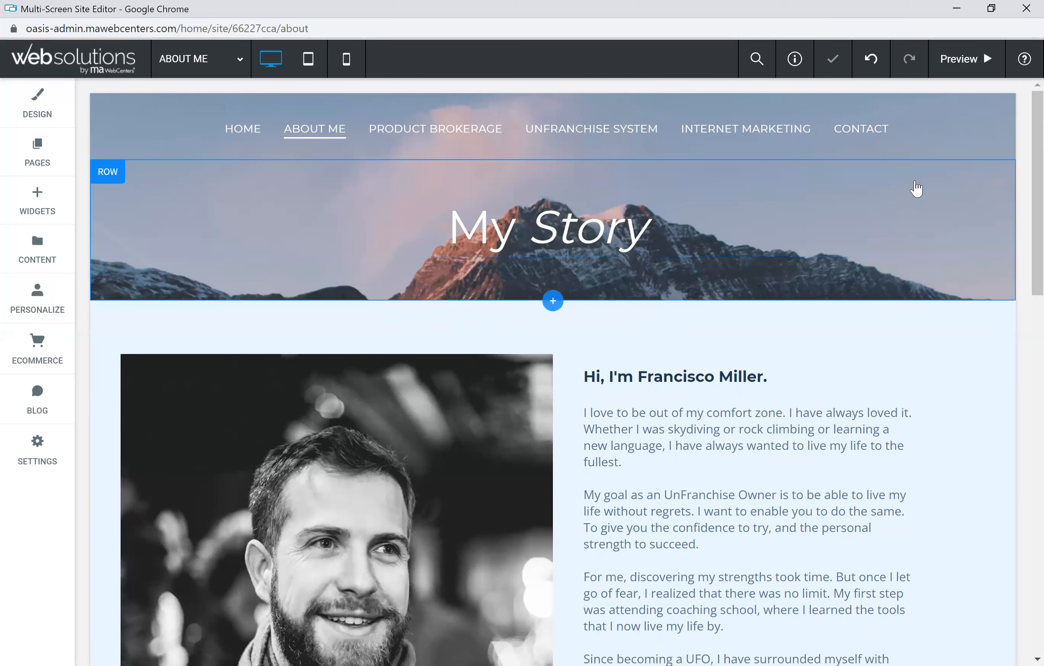
{"action": "left_click", "coordinate": [542, 241]}
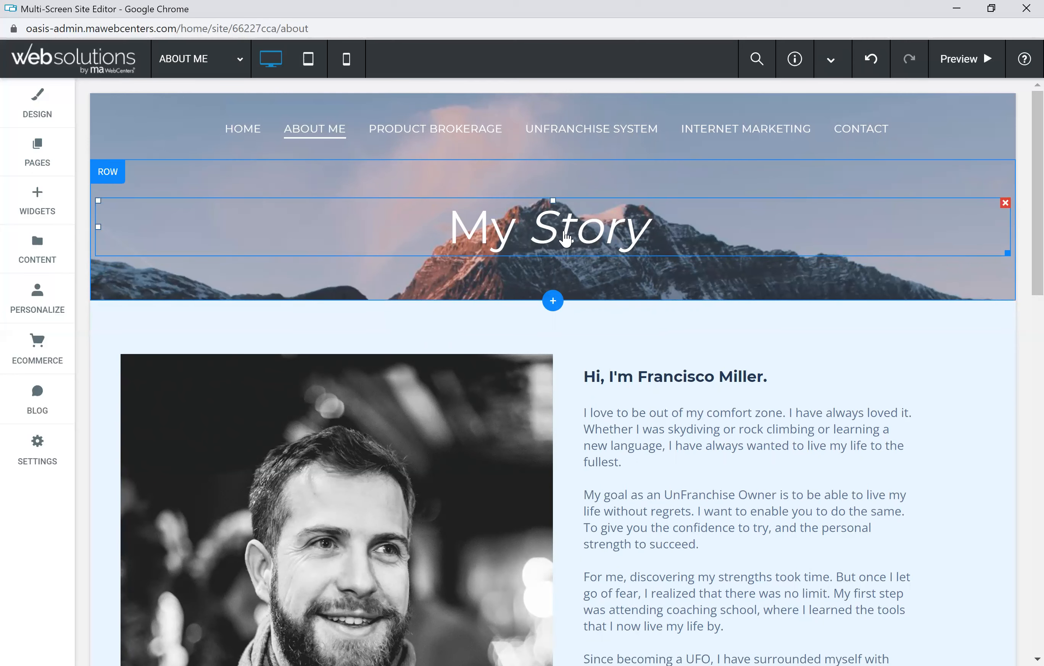
Step: Replace the name in the bio's greeting heading with the site owner's full name
{"action": "scroll", "coordinate": [408, 222], "scroll_direction": "down", "scroll_amount": 4}
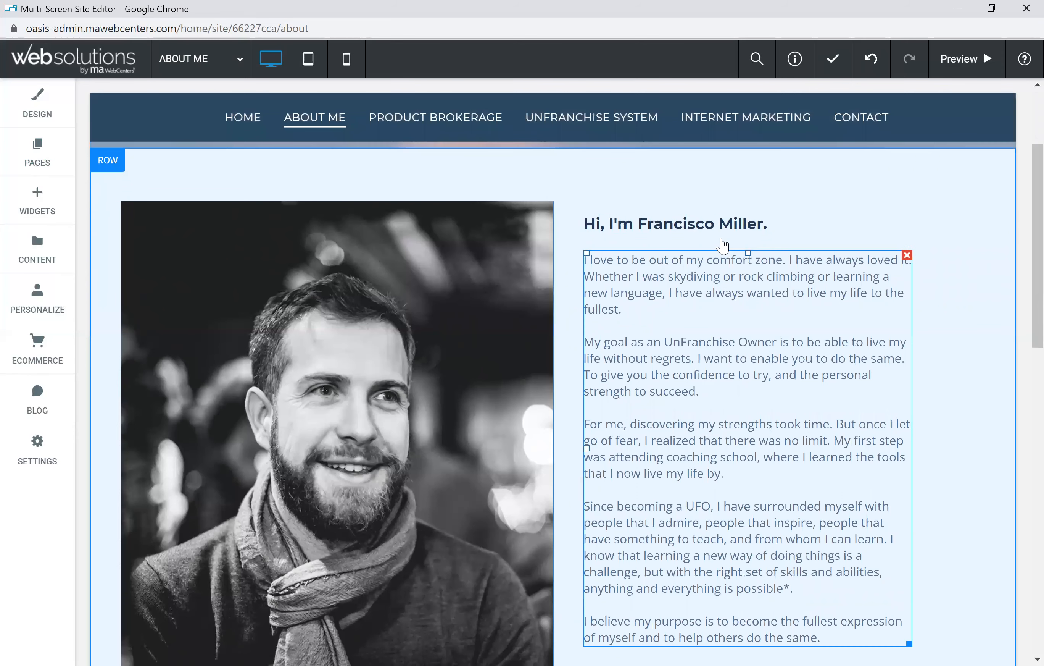
{"action": "left_click", "coordinate": [716, 222]}
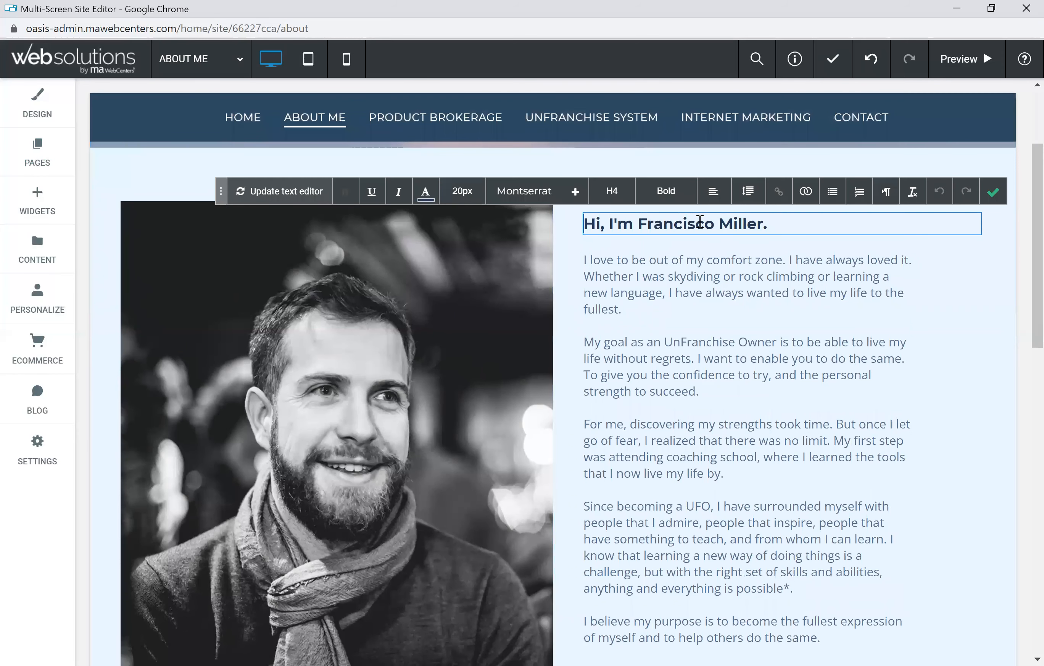
{"action": "left_click_drag", "start_coordinate": [764, 223], "coordinate": [634, 223]}
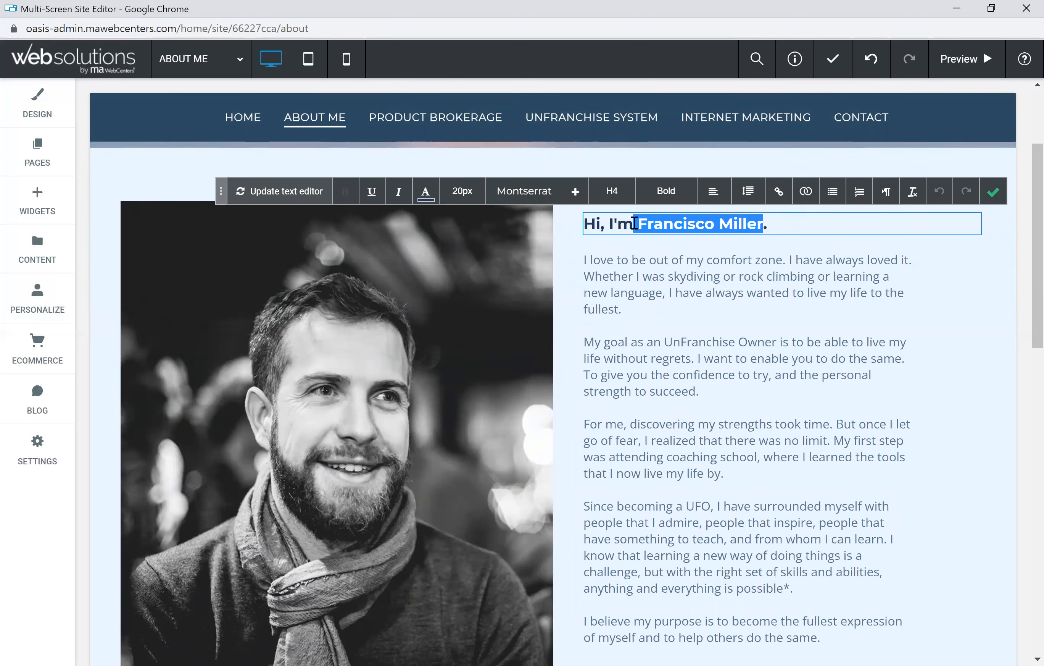
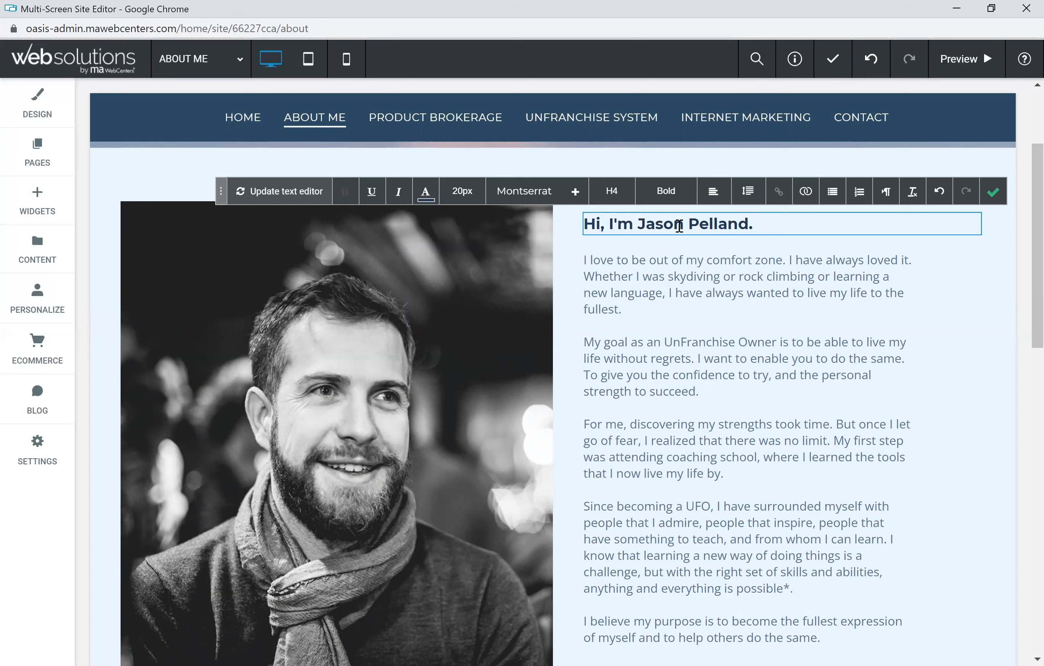
{"action": "left_click", "coordinate": [993, 192]}
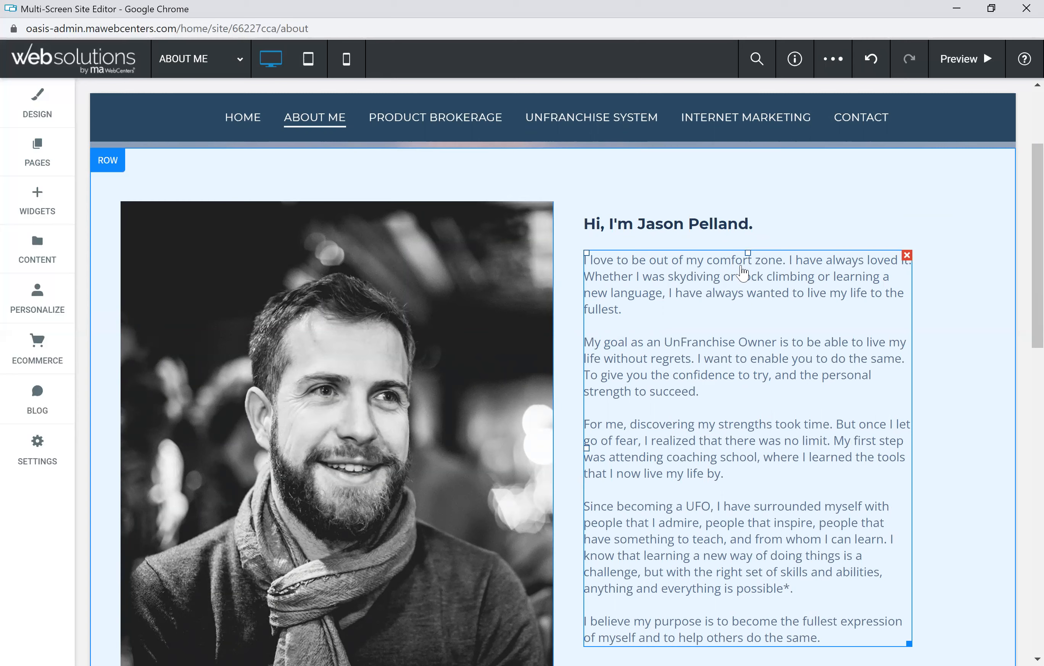
{"action": "scroll", "coordinate": [728, 338], "scroll_direction": "down", "scroll_amount": 3}
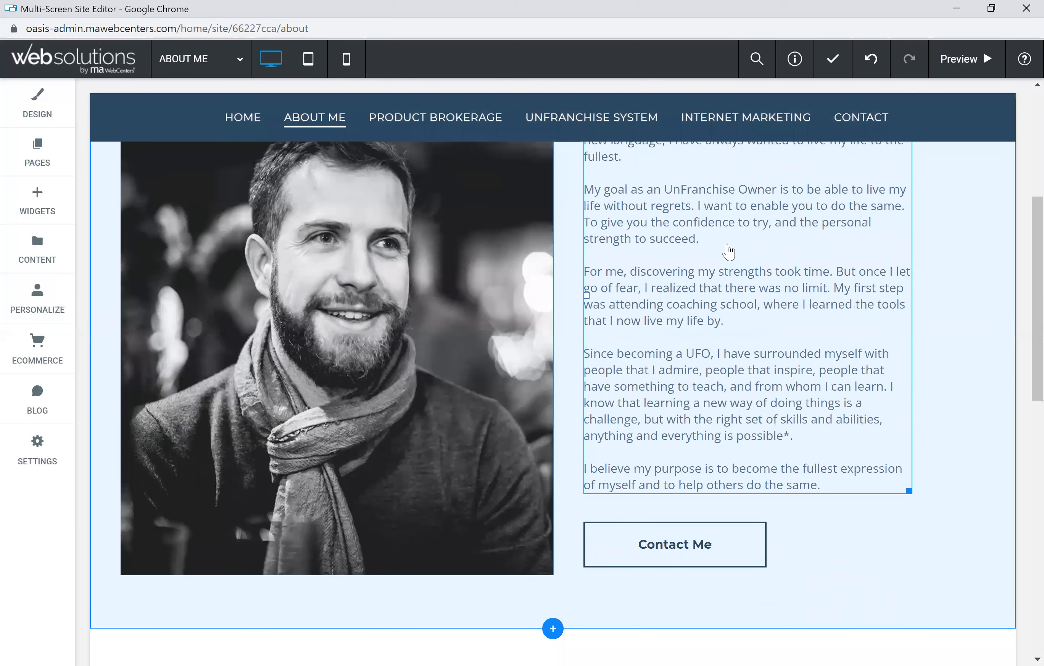
{"action": "scroll", "coordinate": [728, 251], "scroll_direction": "up", "scroll_amount": 2}
{"action": "left_click", "coordinate": [731, 290]}
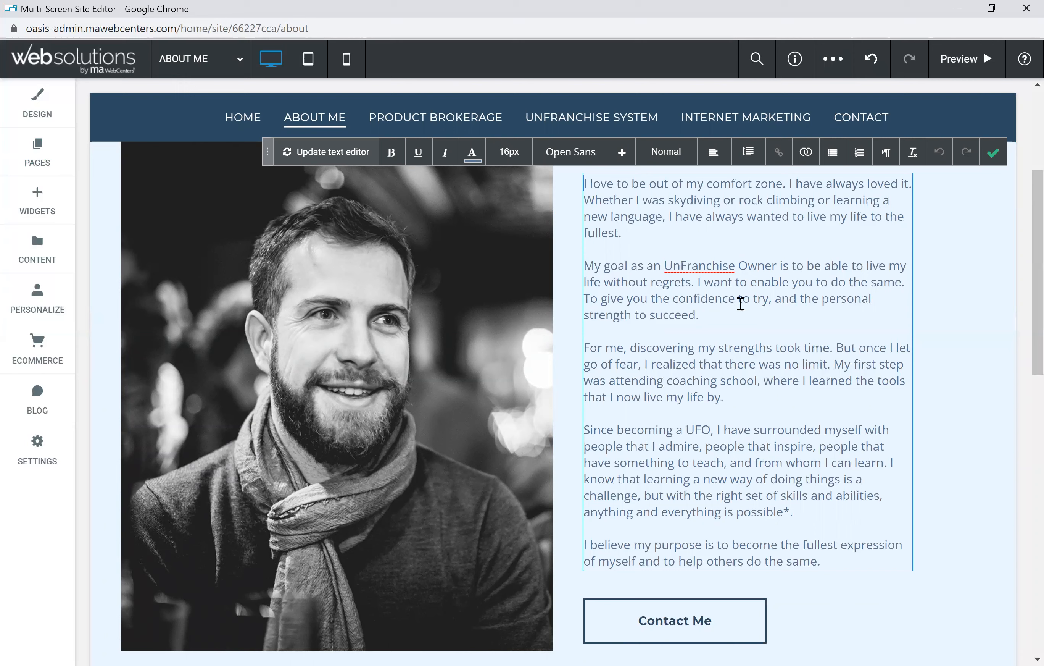
{"action": "left_click_drag", "start_coordinate": [724, 397], "coordinate": [591, 347]}
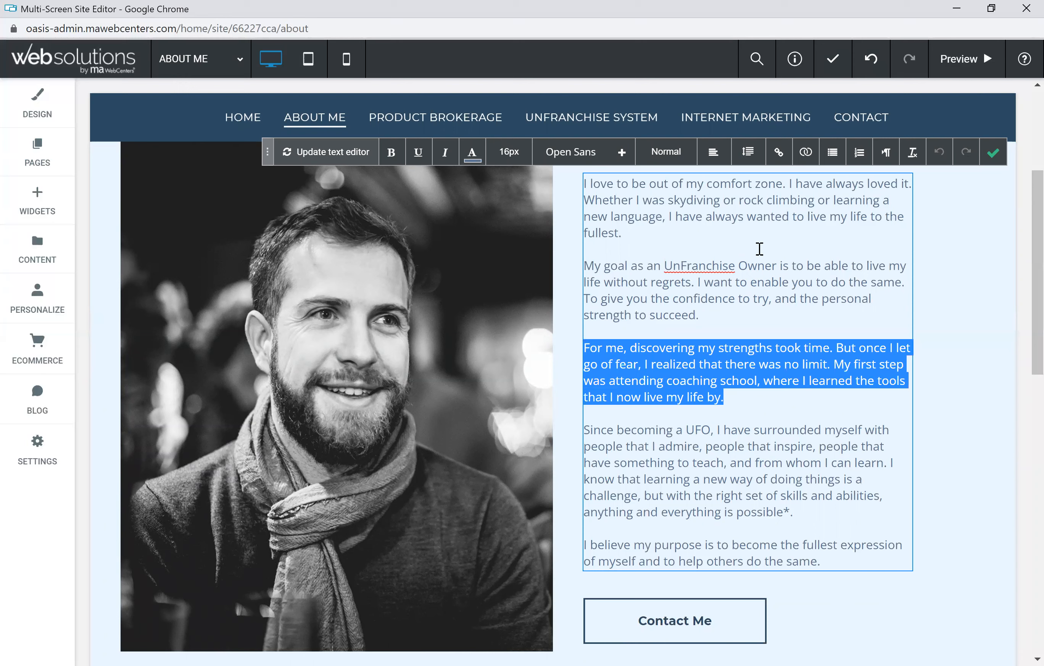
{"action": "left_click", "coordinate": [726, 326]}
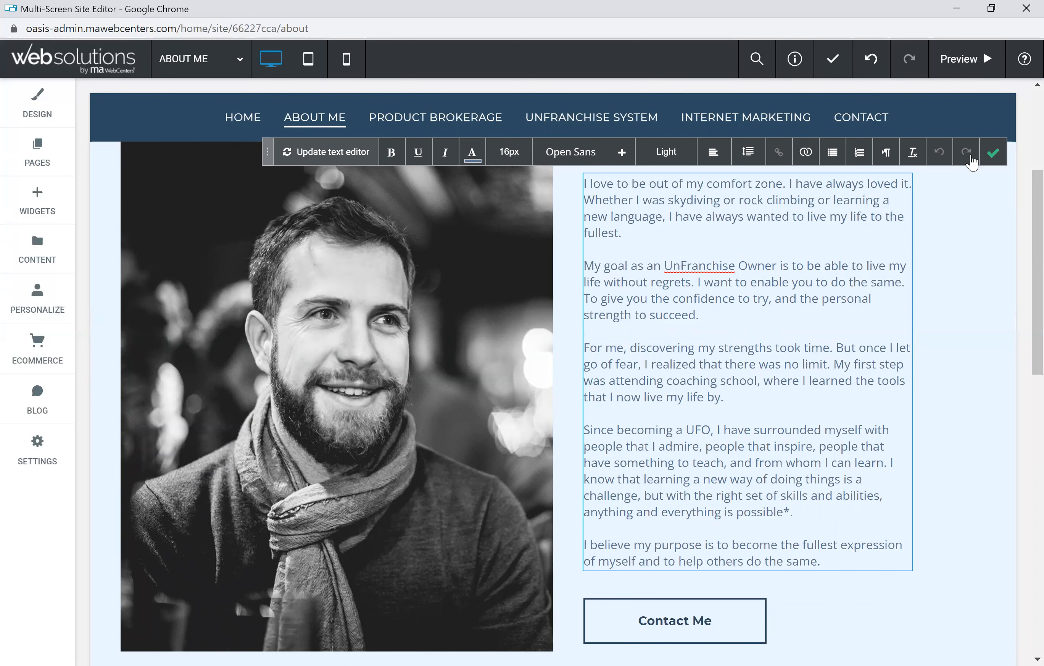
{"action": "left_click", "coordinate": [993, 153]}
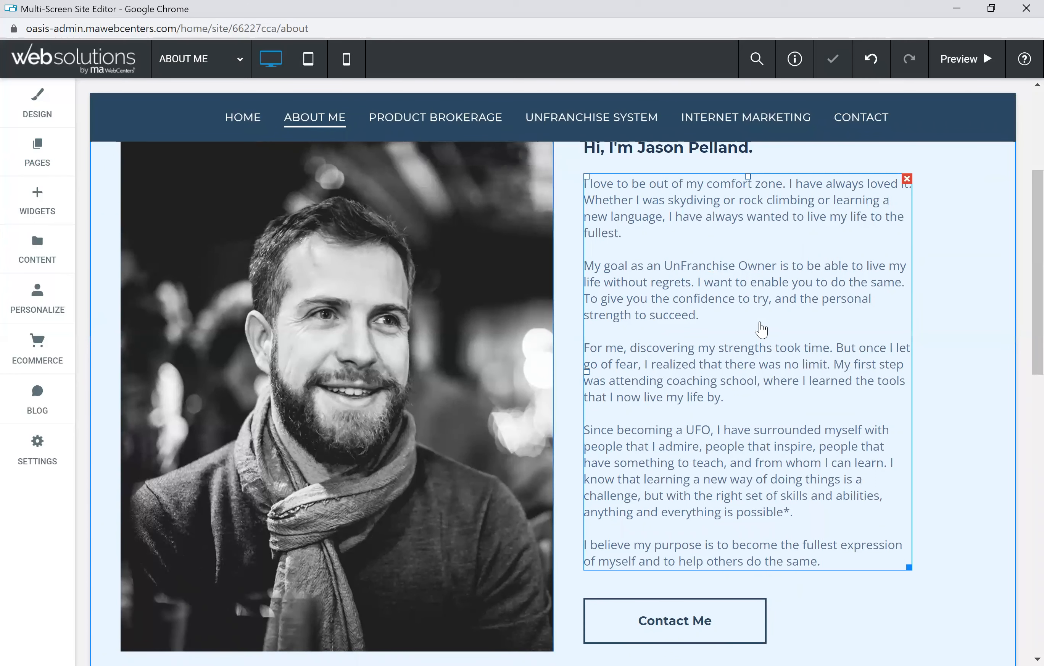
{"action": "scroll", "coordinate": [758, 247], "scroll_direction": "up", "scroll_amount": 2}
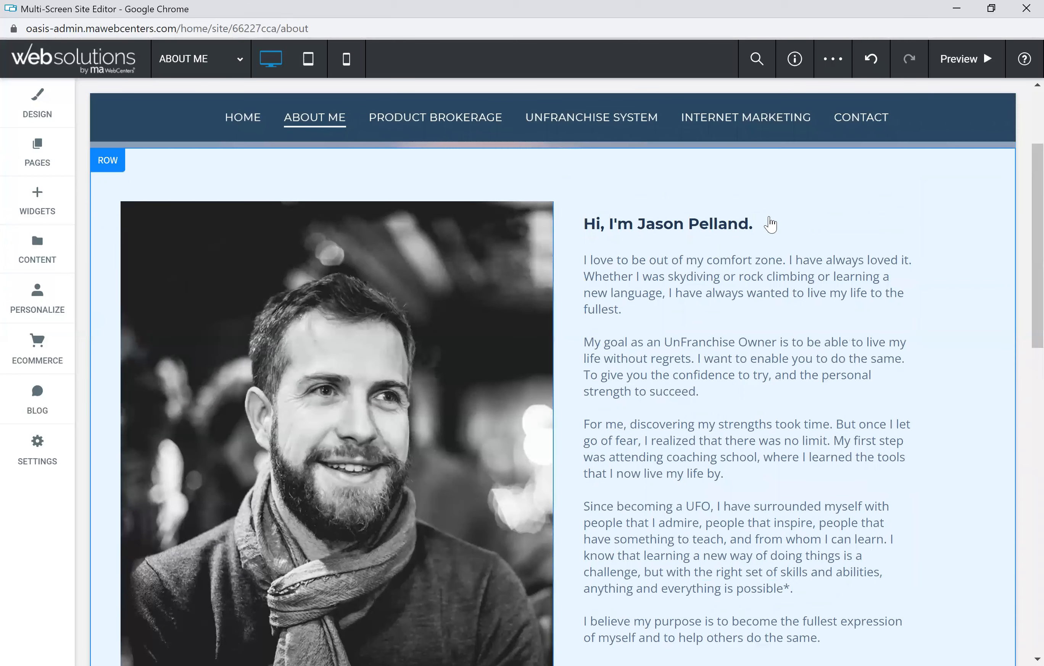
Step: Change 'Your consultation' to 'Our conversation' in the consultation line
{"action": "scroll", "coordinate": [757, 307], "scroll_direction": "down", "scroll_amount": 10}
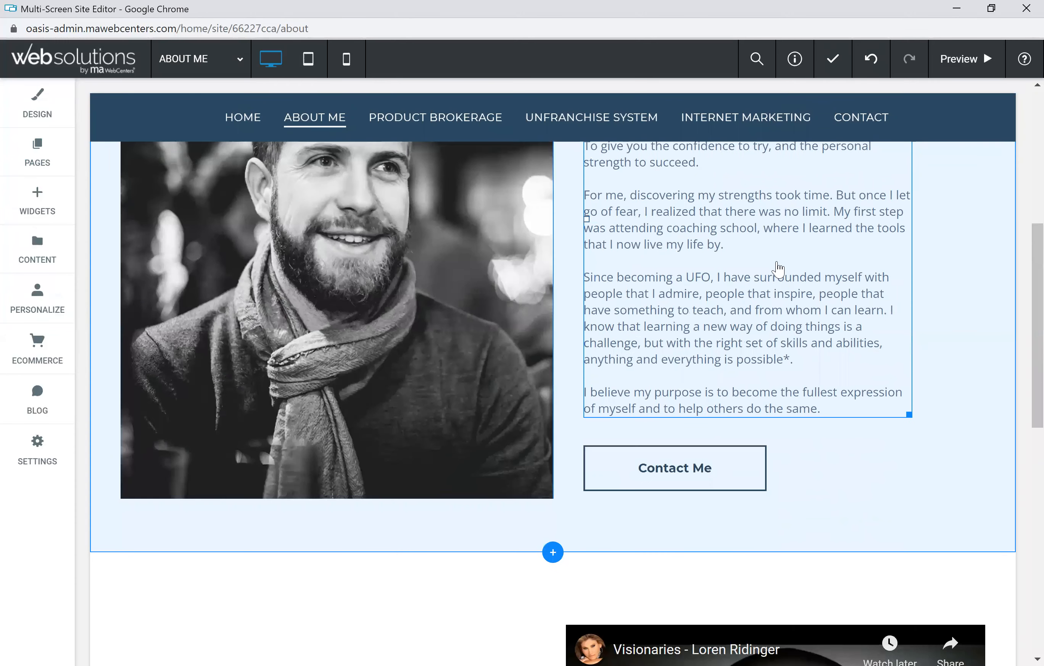
{"action": "scroll", "coordinate": [465, 324], "scroll_direction": "down", "scroll_amount": 5}
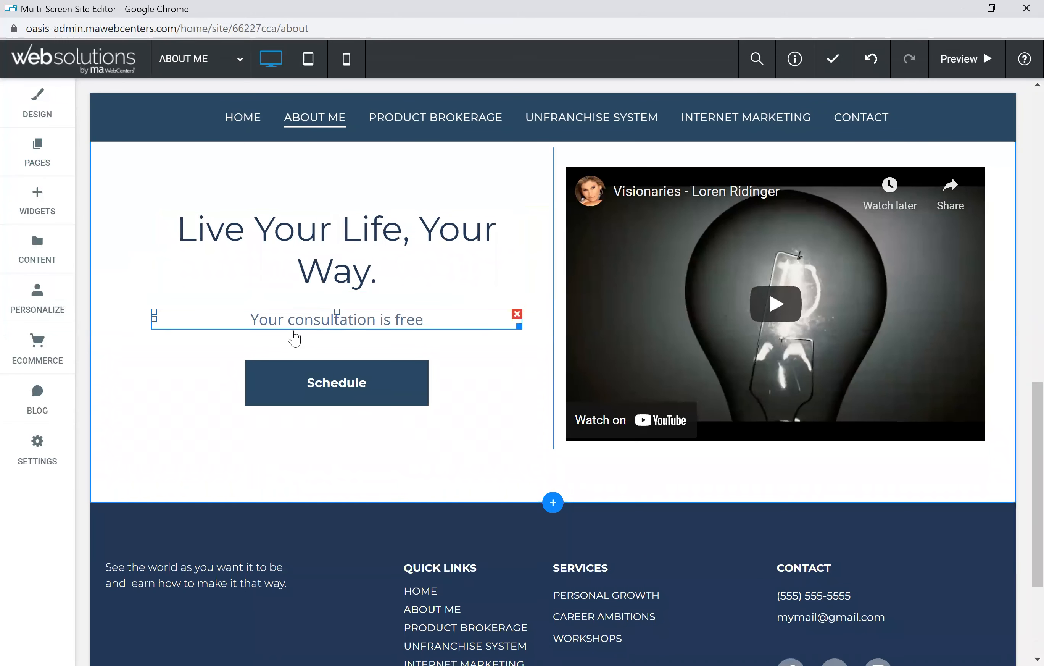
{"action": "left_click", "coordinate": [315, 325]}
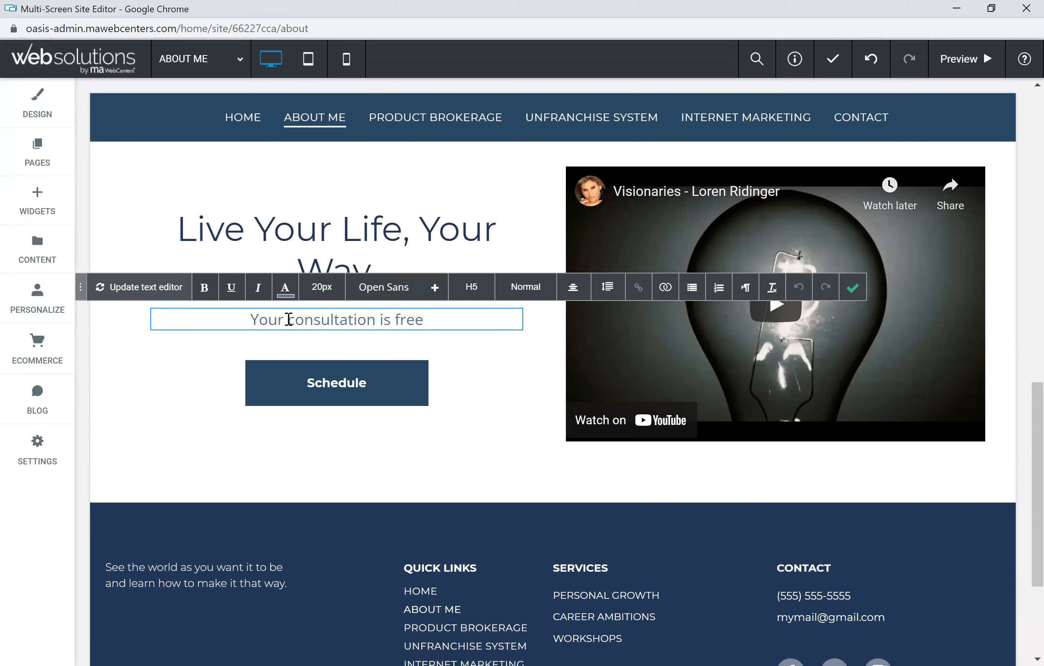
{"action": "left_click_drag", "start_coordinate": [284, 319], "coordinate": [254, 321]}
{"action": "type", "text": "Our"}
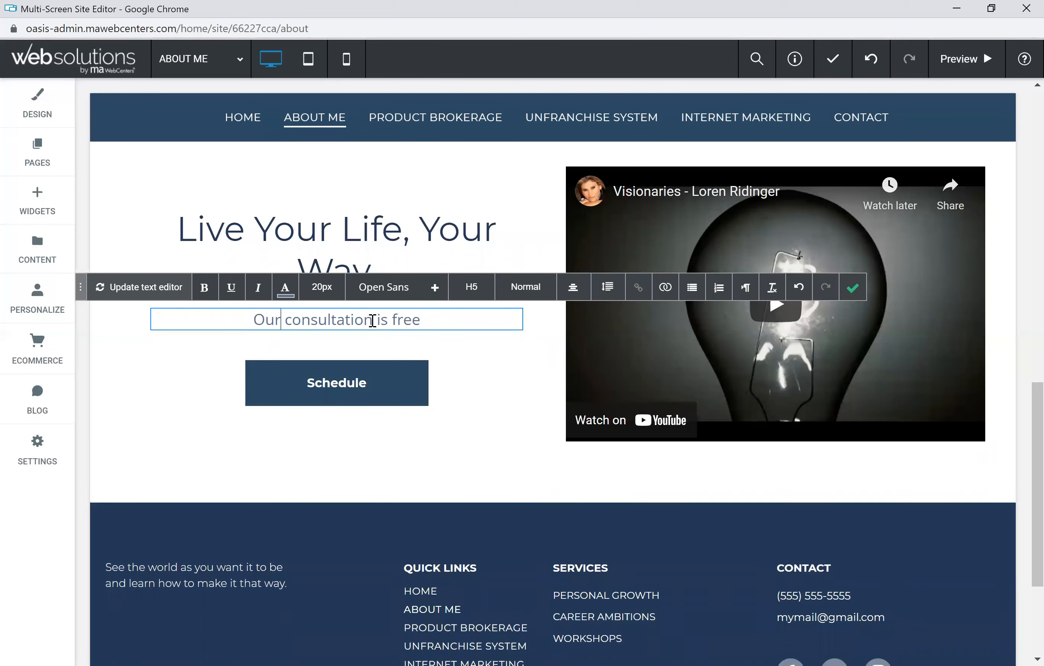
{"action": "left_click_drag", "start_coordinate": [373, 321], "coordinate": [310, 324]}
{"action": "type", "text": "vesat"}
{"action": "key", "text": "BackSpace"}
{"action": "key", "text": "BackSpace"}
{"action": "key", "text": "BackSpace"}
{"action": "type", "text": "r"}
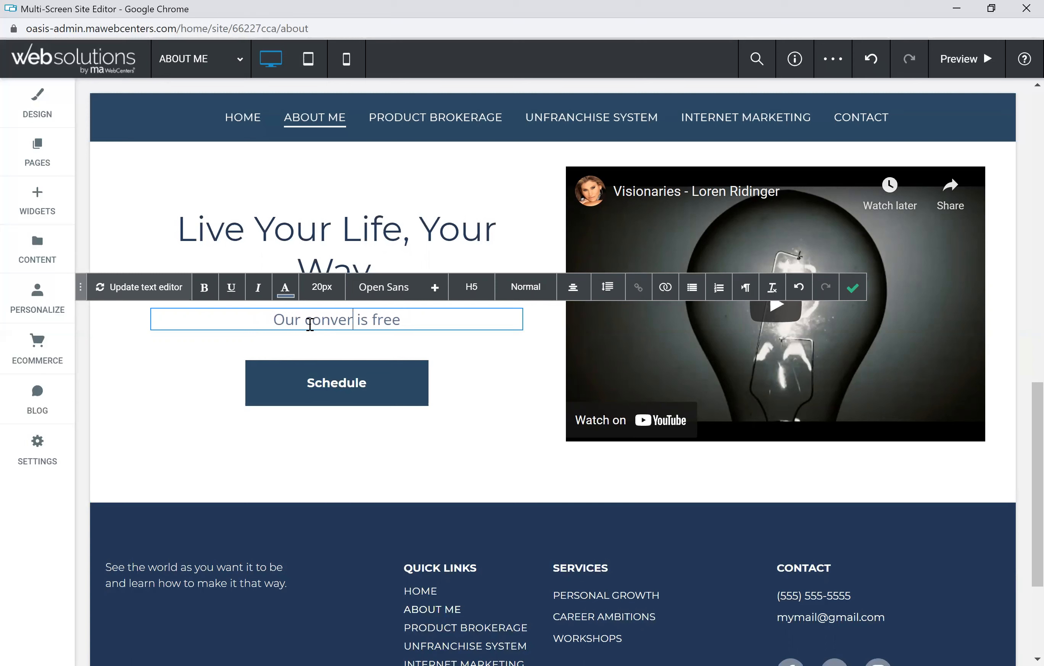
{"action": "type", "text": "sation"}
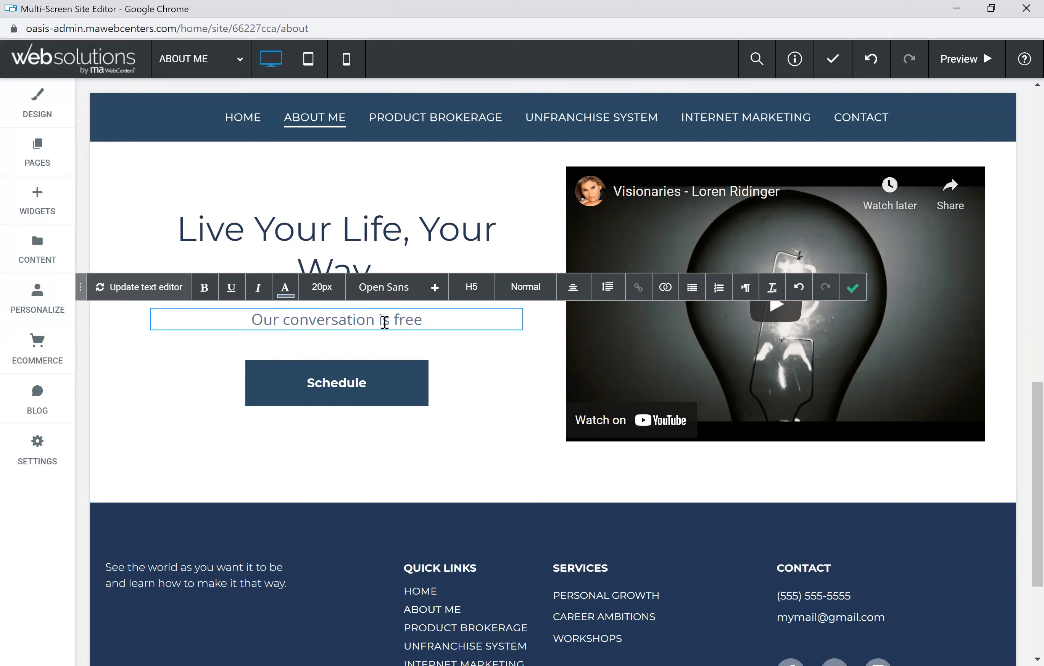
Step: Finish the line as 'may be free, but it may also be priceless.' with priceless italic
{"action": "left_click_drag", "start_coordinate": [390, 318], "coordinate": [379, 320]}
{"action": "type", "text": "may be free"}
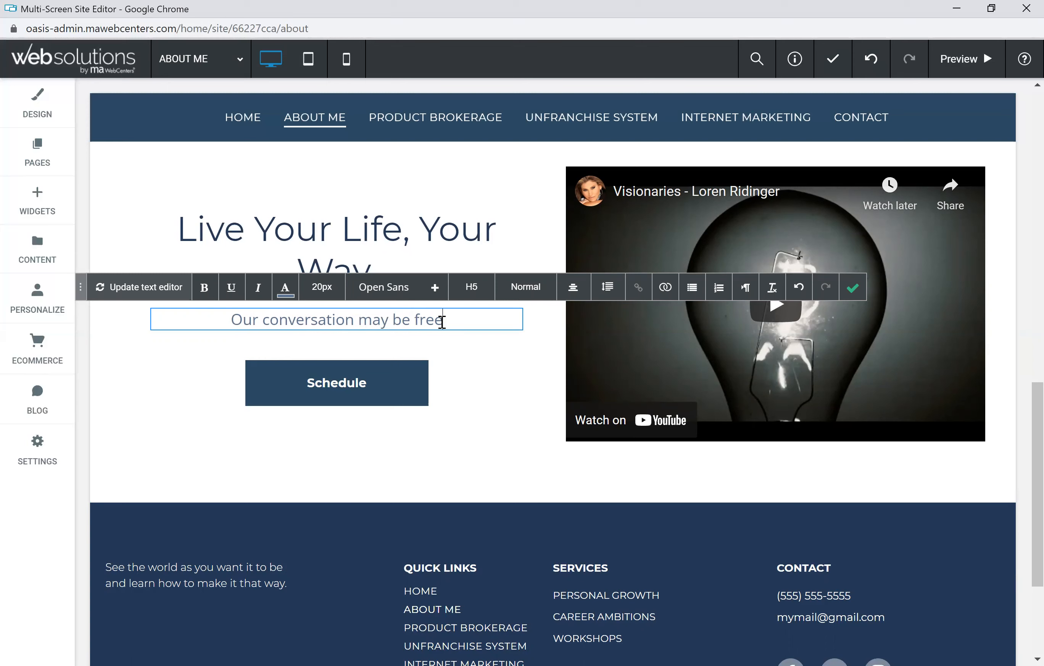
{"action": "type", "text": ", but it "}
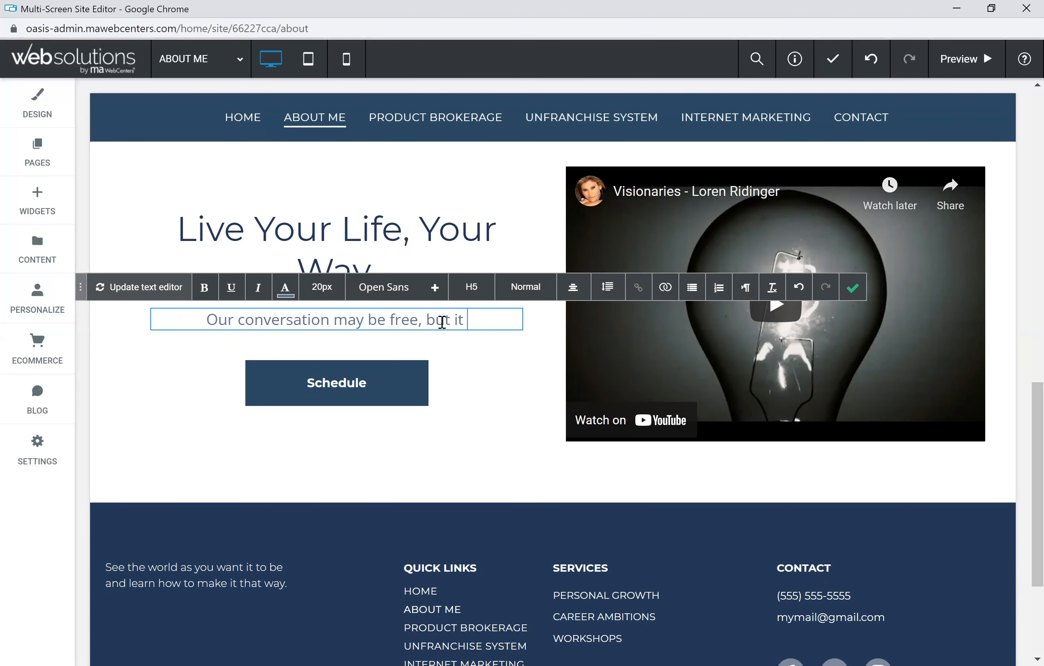
{"action": "type", "text": "may also be pricel"}
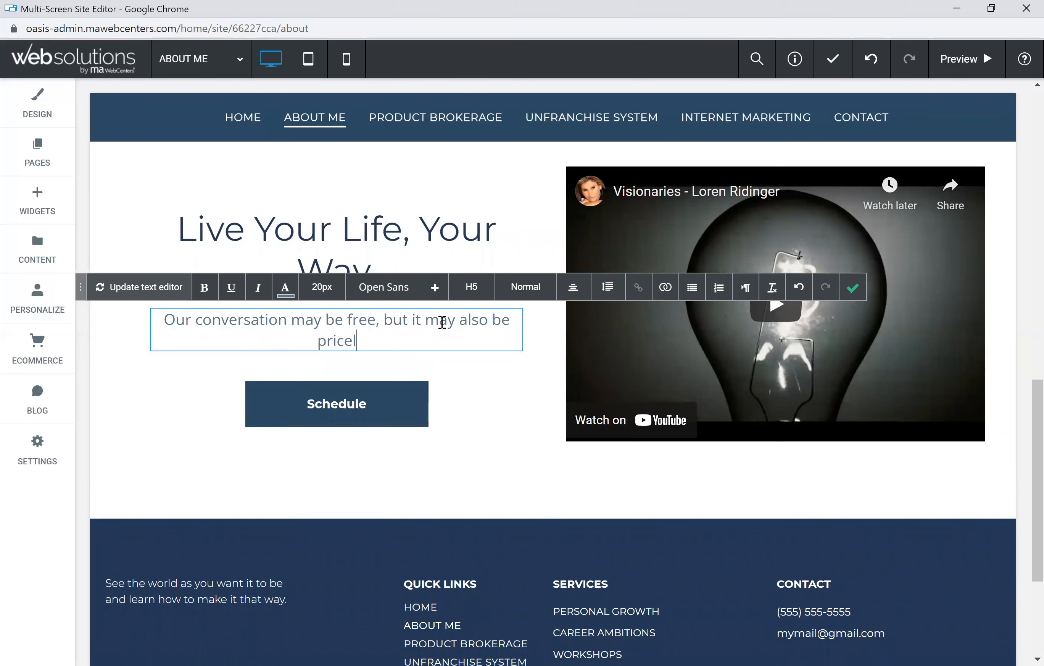
{"action": "type", "text": "ess."}
{"action": "left_click_drag", "start_coordinate": [367, 340], "coordinate": [302, 335]}
{"action": "left_click", "coordinate": [257, 288]}
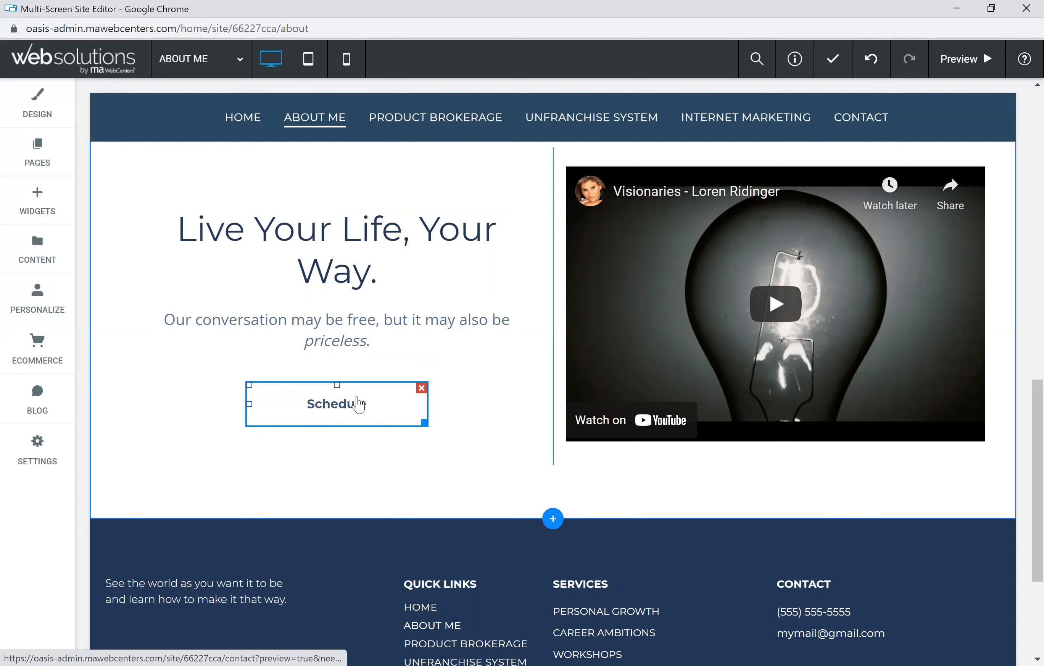
Step: Relabel the Schedule button as 'Contact Me Now'
{"action": "left_click", "coordinate": [342, 412]}
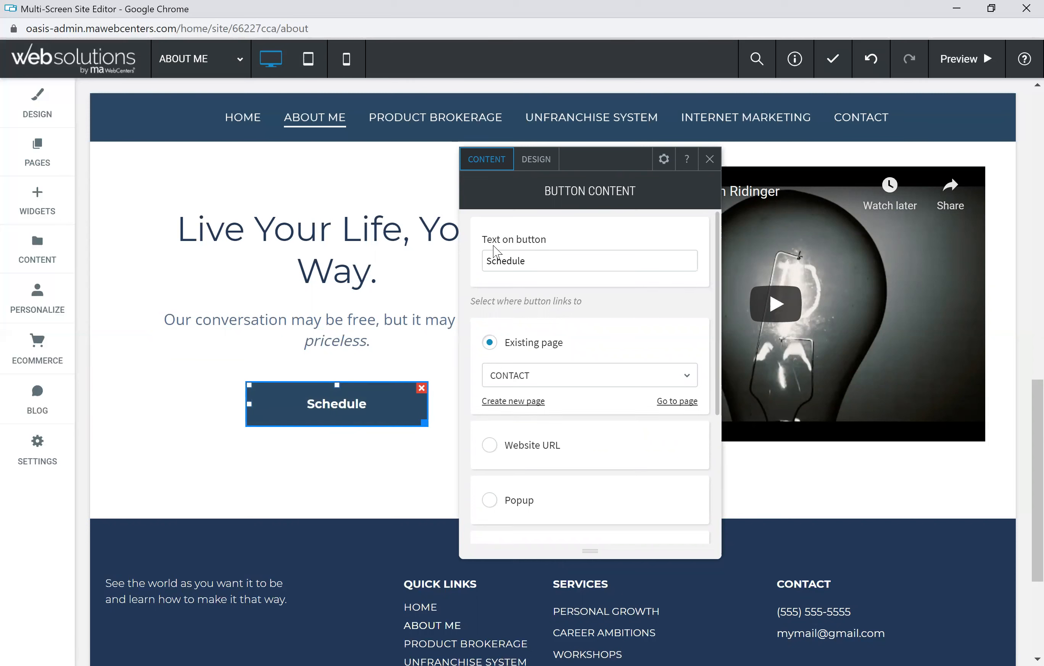
{"action": "left_click_drag", "start_coordinate": [533, 262], "coordinate": [493, 265]}
{"action": "type", "text": "Conta"}
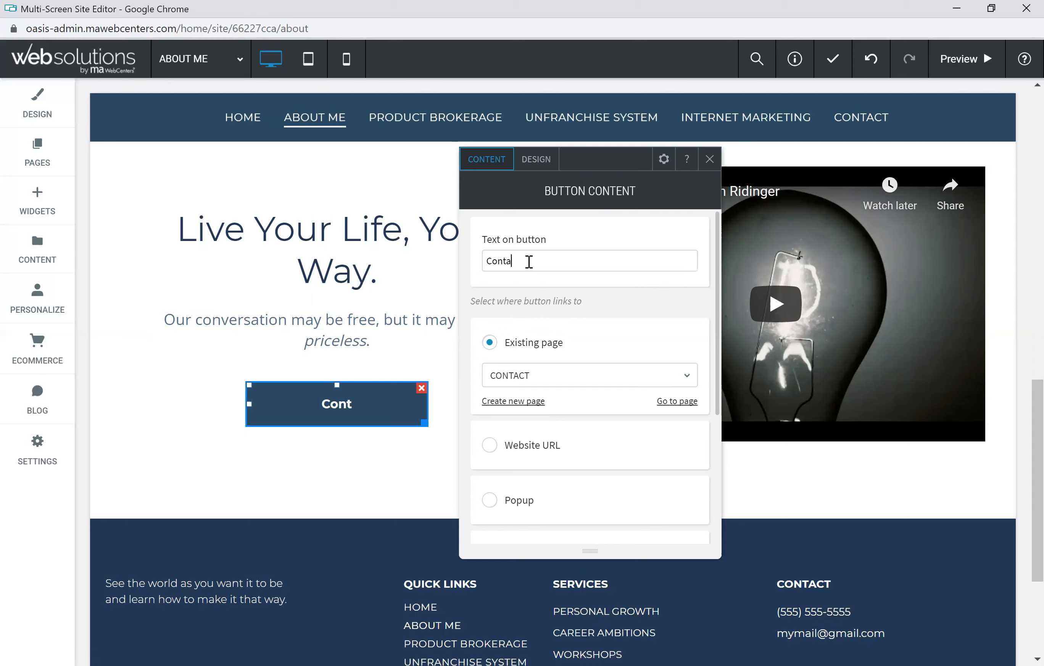
{"action": "type", "text": "ct Me"}
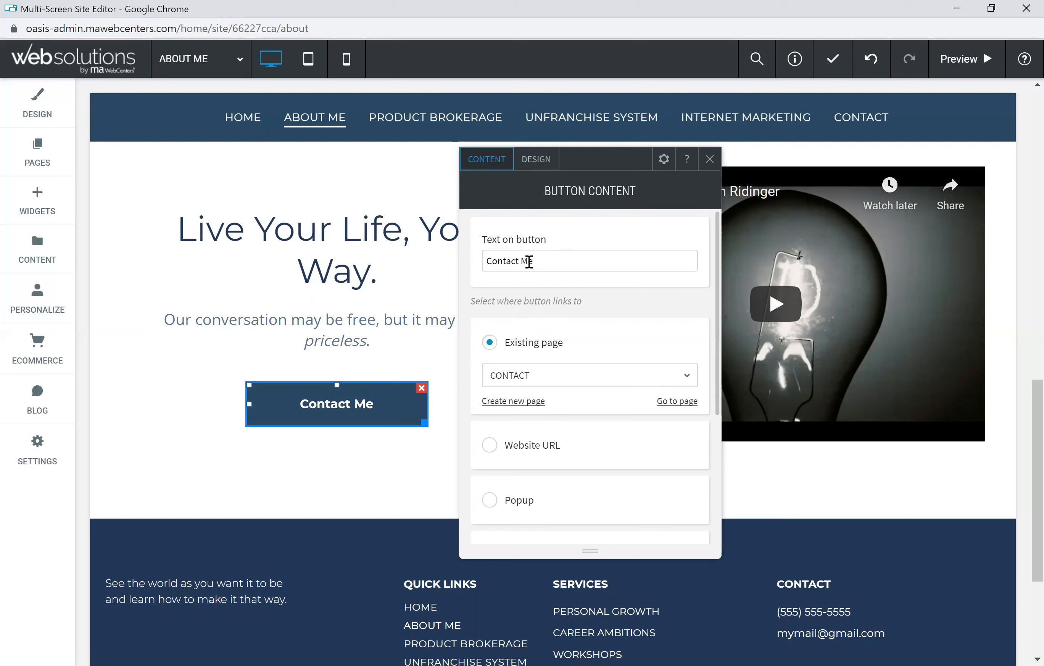
{"action": "type", "text": " TOday"}
{"action": "key", "text": "BackSpace"}
{"action": "key", "text": "BackSpace"}
{"action": "key", "text": "BackSpace"}
{"action": "key", "text": "BackSpace"}
{"action": "key", "text": "BackSpace"}
{"action": "key", "text": "BackSpace"}
{"action": "type", "text": "Now"}
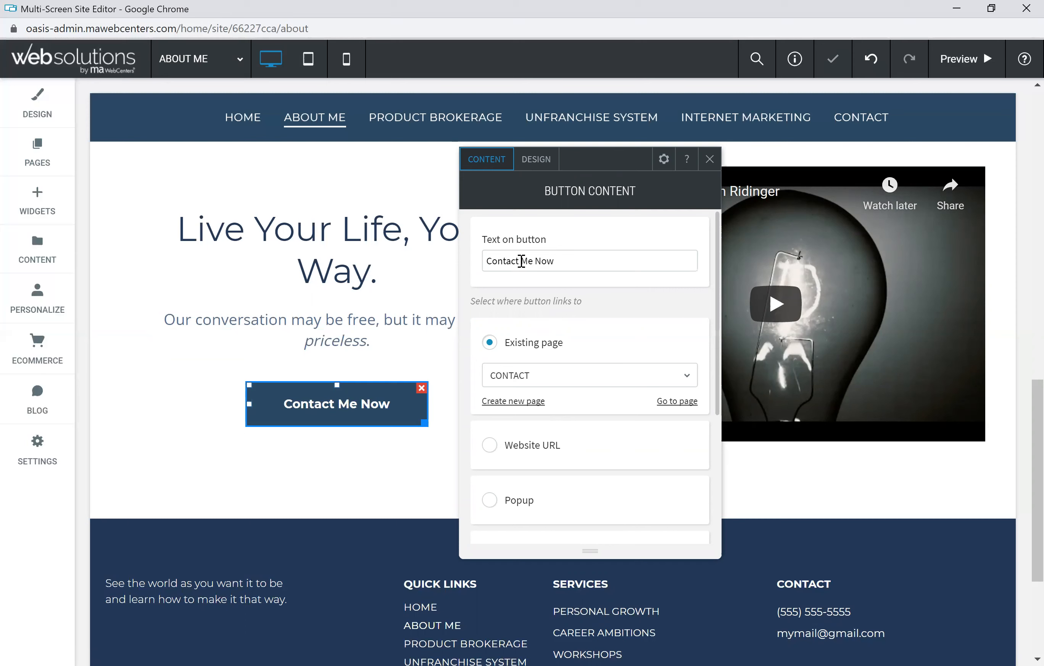
Step: Try linking the button to an email address, then clear the entered address
{"action": "scroll", "coordinate": [571, 346], "scroll_direction": "down", "scroll_amount": 2}
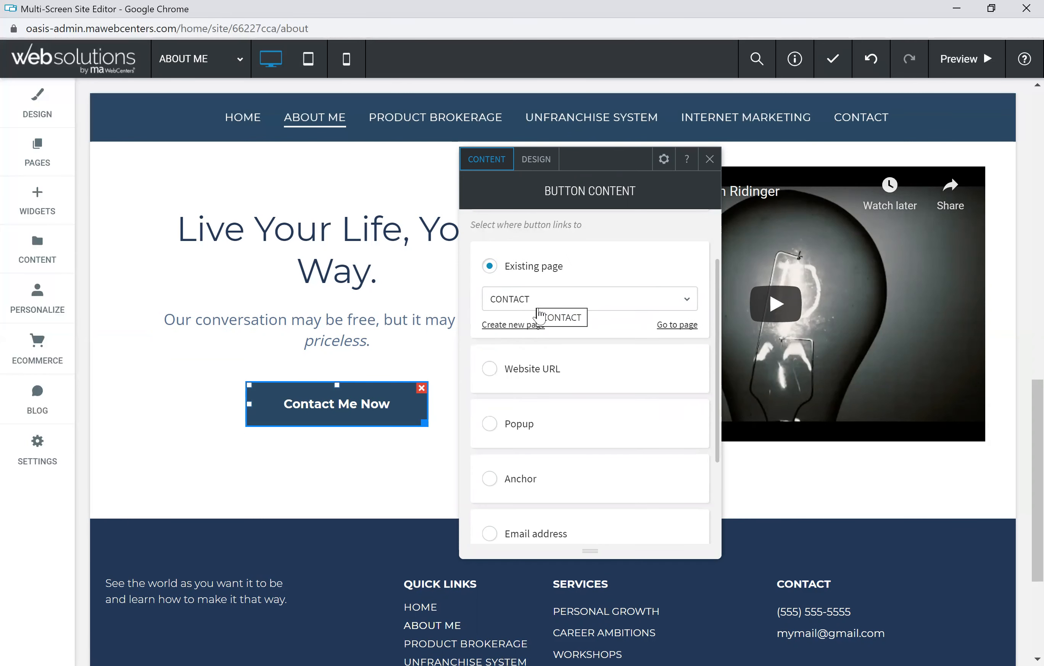
{"action": "scroll", "coordinate": [563, 392], "scroll_direction": "down", "scroll_amount": 3}
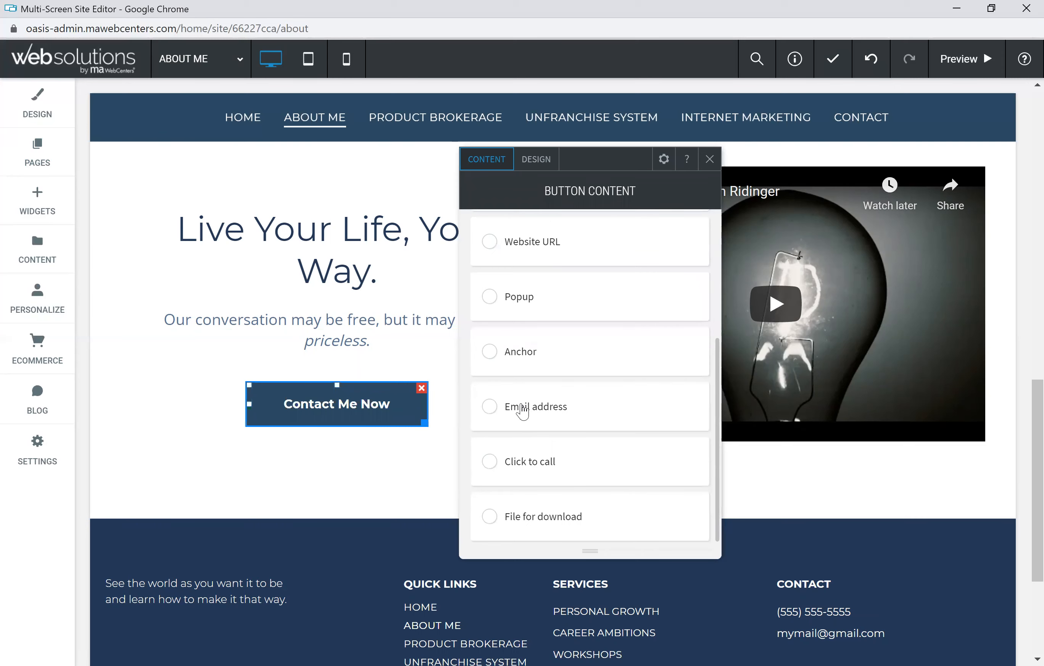
{"action": "left_click", "coordinate": [490, 407]}
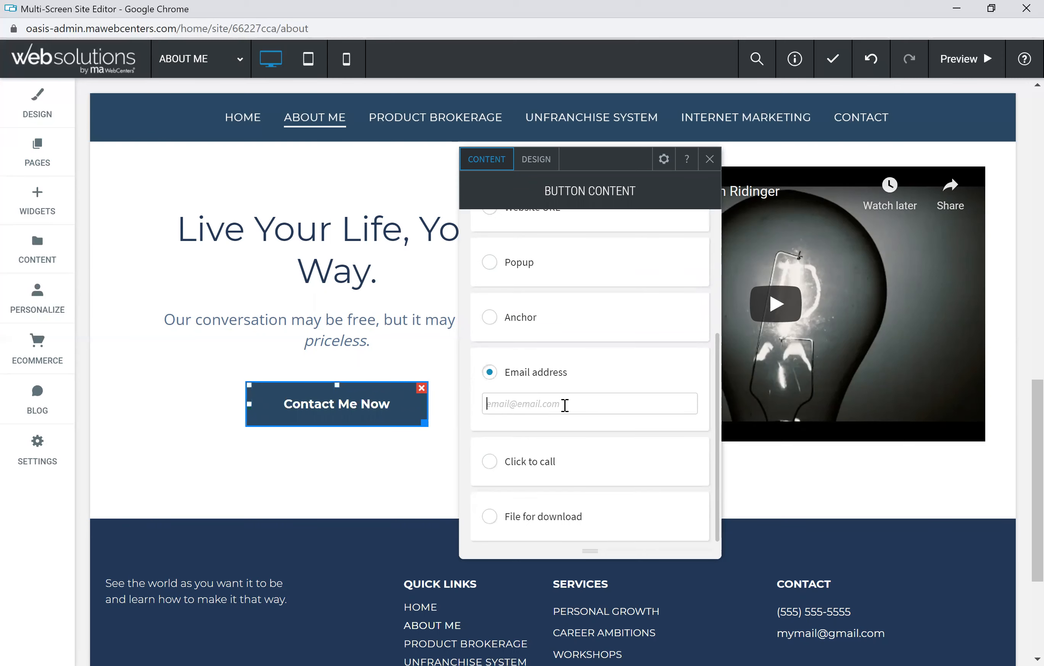
{"action": "type", "text": "jaosn"}
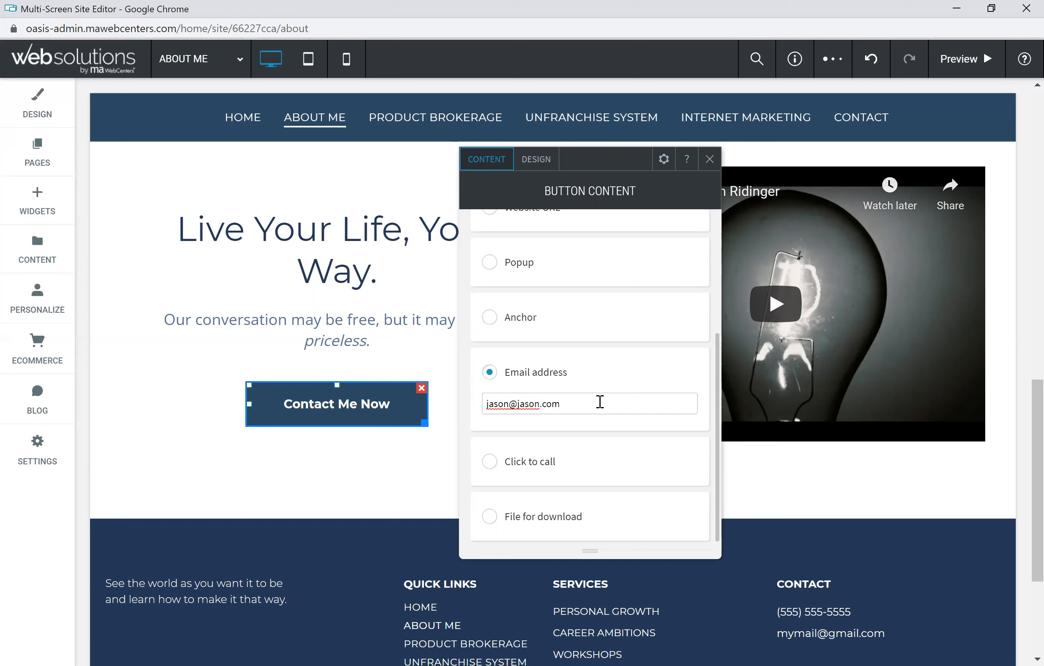
{"action": "left_click_drag", "start_coordinate": [593, 404], "coordinate": [491, 403]}
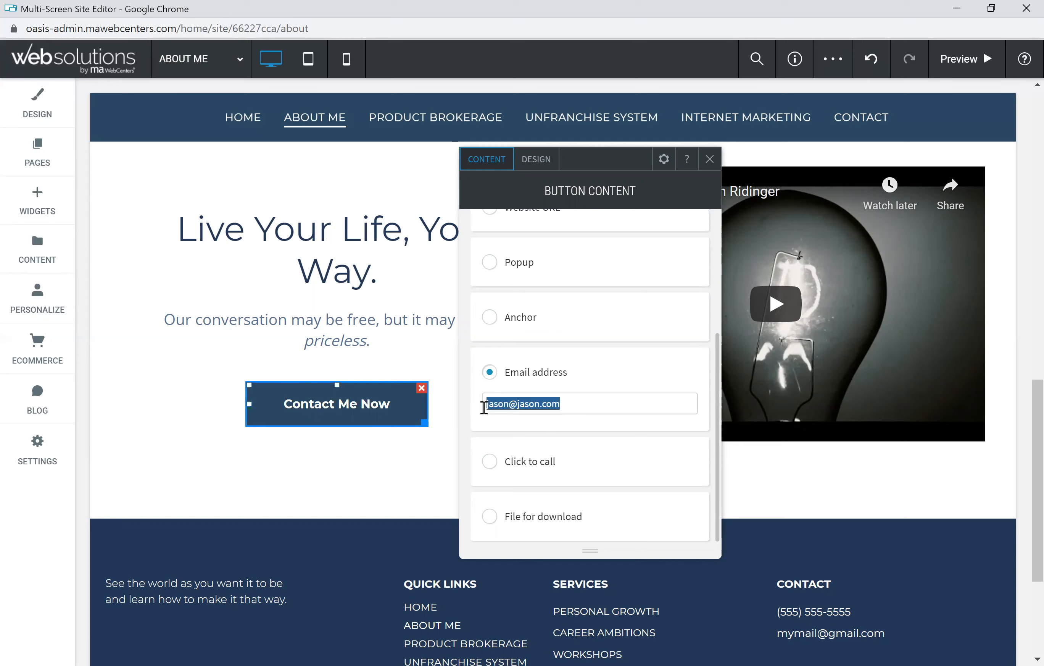
{"action": "key", "text": "BackSpace"}
Step: Change the label to 'Call Me Now' and set Click to call with a phone number
{"action": "scroll", "coordinate": [558, 375], "scroll_direction": "up", "scroll_amount": 4}
{"action": "left_click_drag", "start_coordinate": [520, 258], "coordinate": [496, 258]}
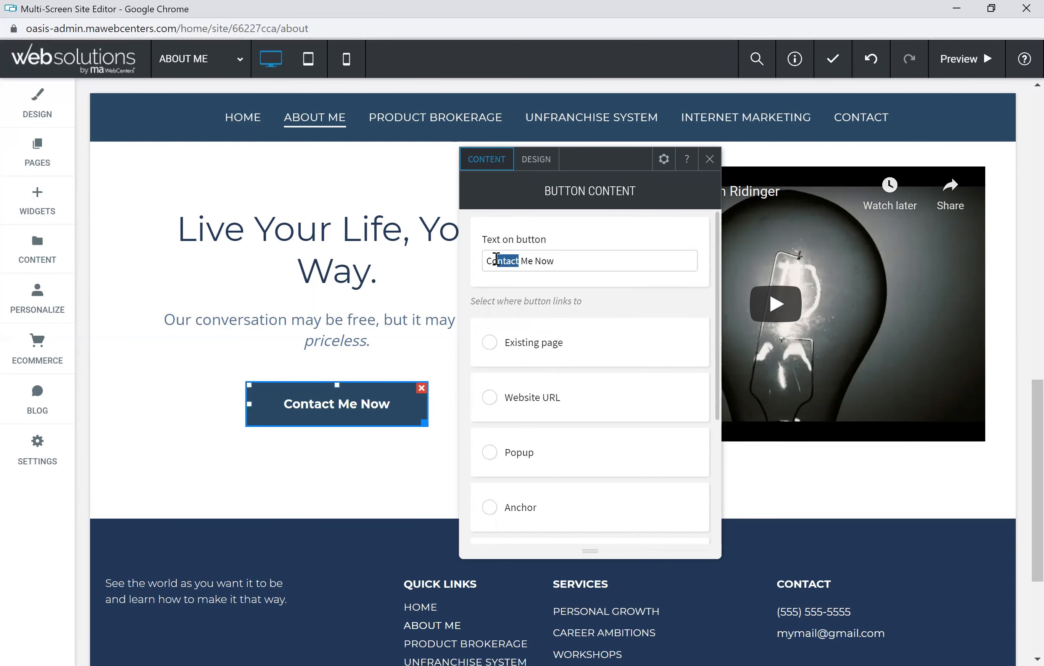
{"action": "key", "text": "BackSpace"}
{"action": "type", "text": "all"}
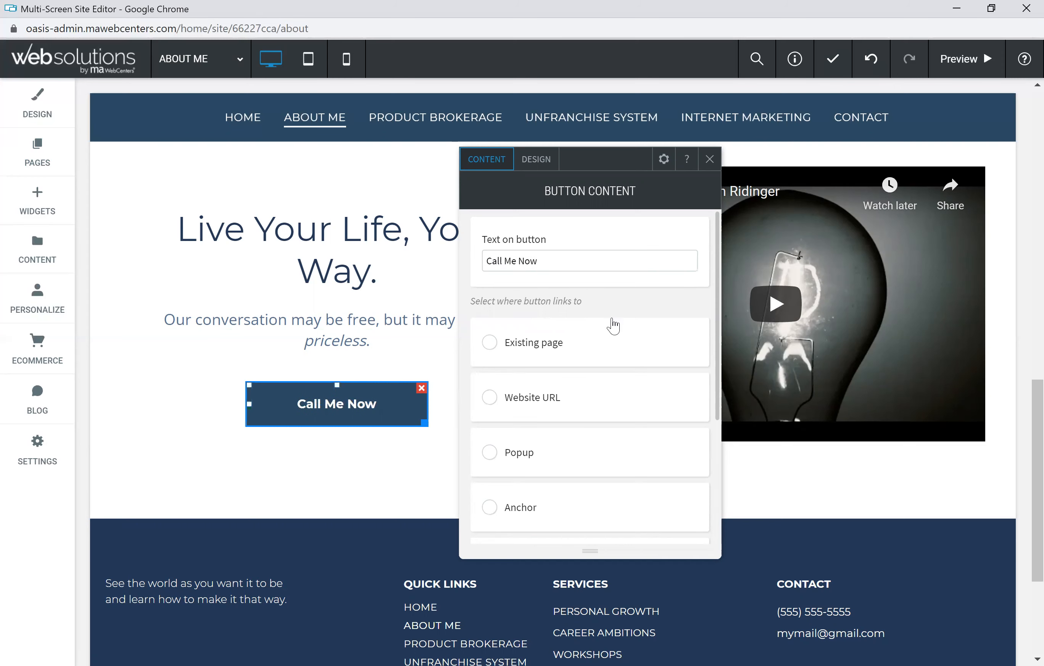
{"action": "scroll", "coordinate": [611, 319], "scroll_direction": "down", "scroll_amount": 4}
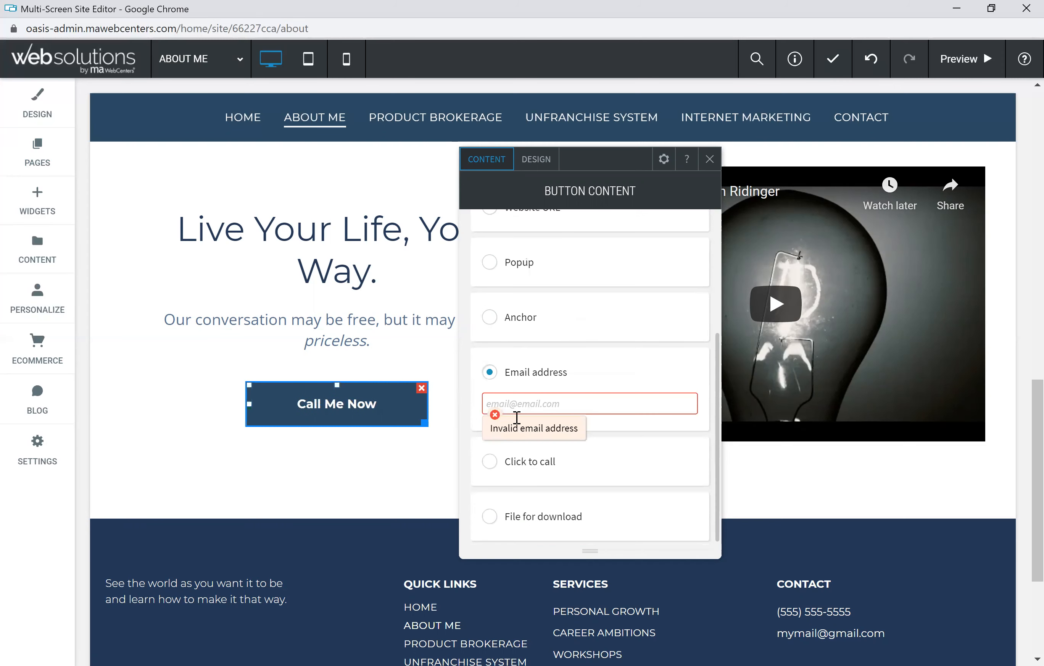
{"action": "left_click", "coordinate": [489, 461]}
{"action": "type", "text": "555-555-5555"}
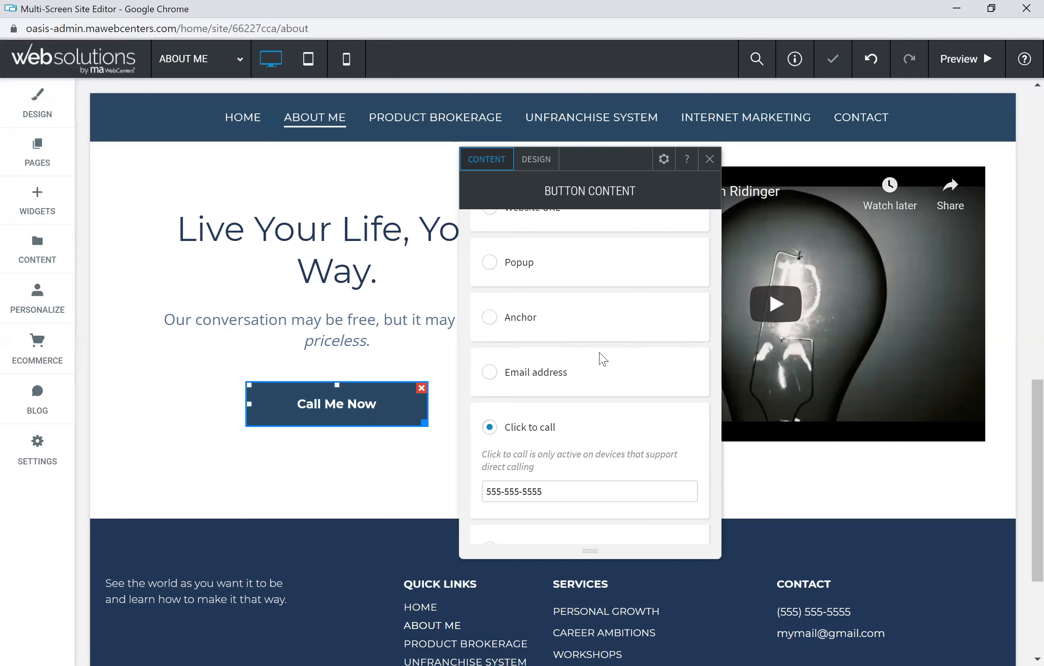
{"action": "left_click", "coordinate": [709, 159]}
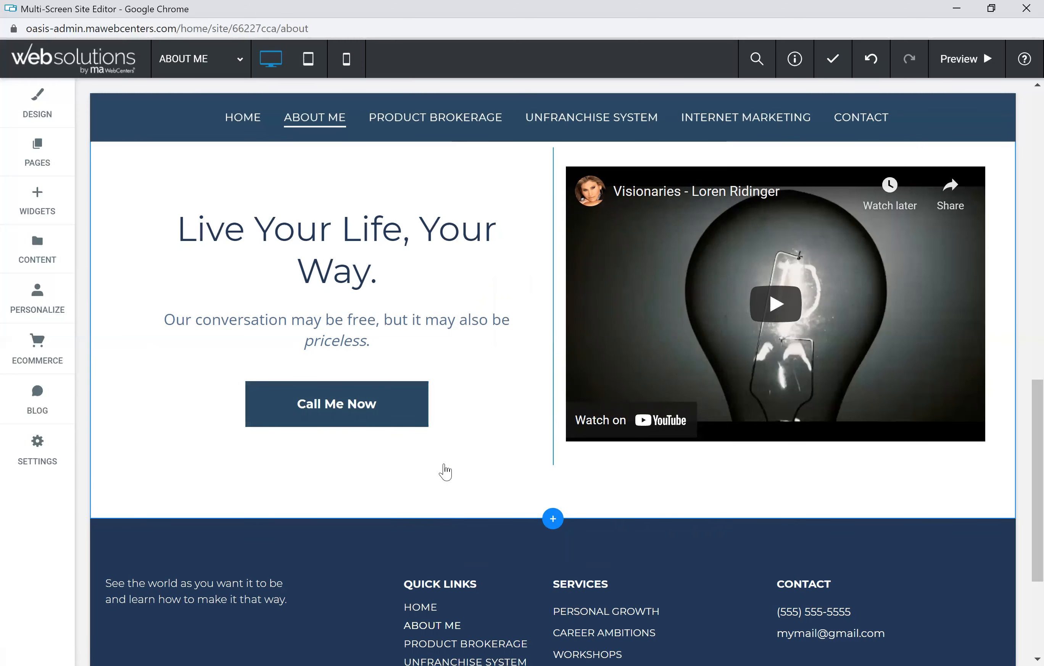
Step: Open Column Design for the photo column to view its Image background
{"action": "scroll", "coordinate": [445, 472], "scroll_direction": "up", "scroll_amount": 9}
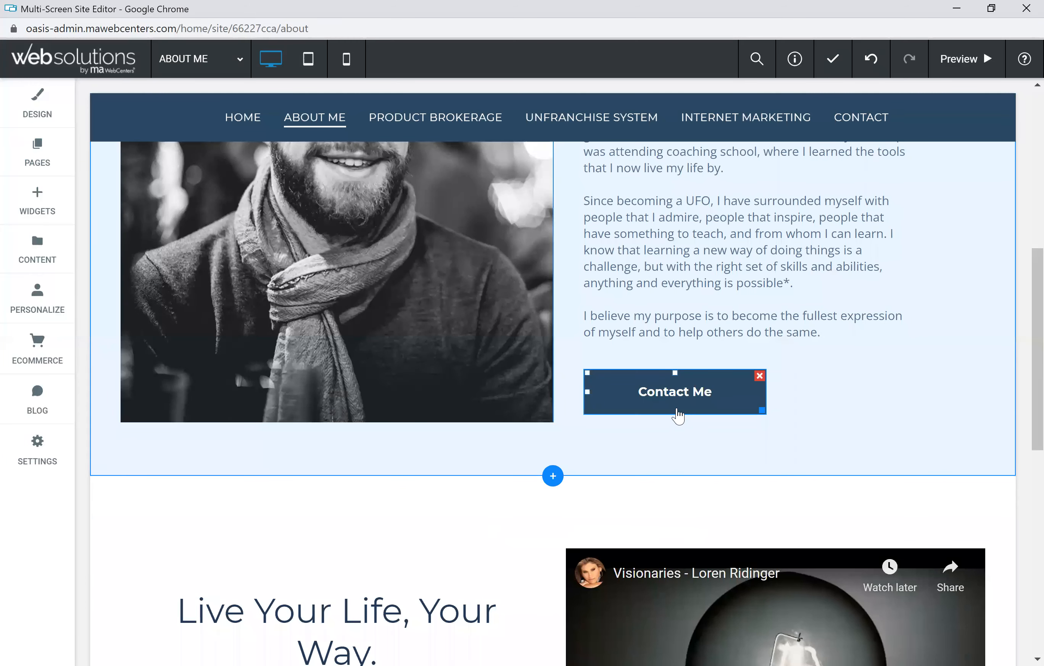
{"action": "scroll", "coordinate": [466, 408], "scroll_direction": "up", "scroll_amount": 7}
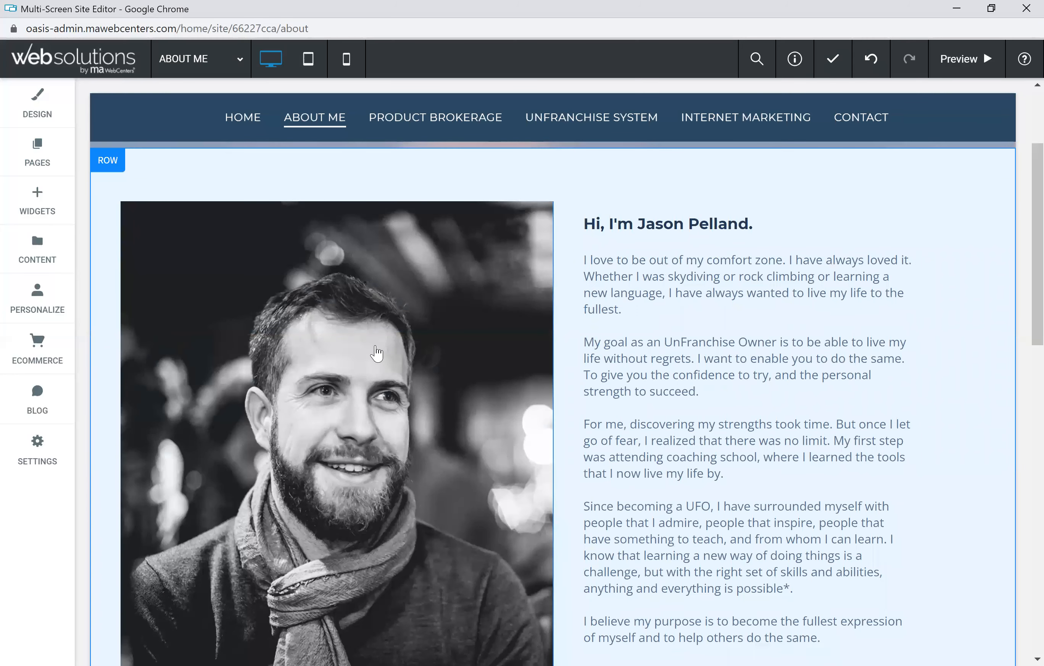
{"action": "scroll", "coordinate": [390, 362], "scroll_direction": "down", "scroll_amount": 2}
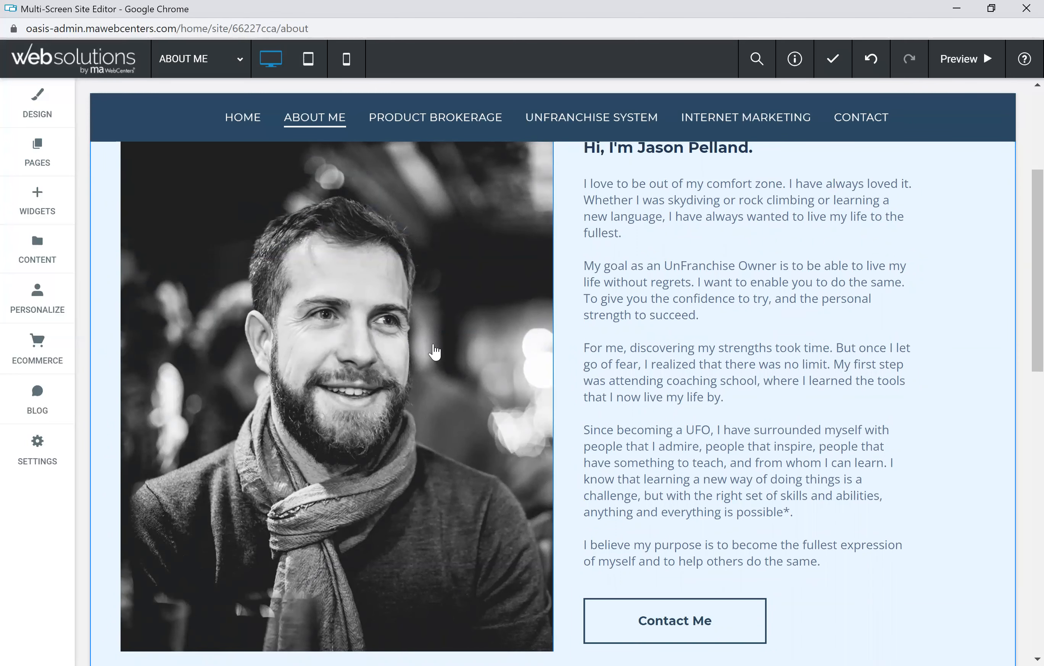
{"action": "scroll", "coordinate": [433, 350], "scroll_direction": "up", "scroll_amount": 2}
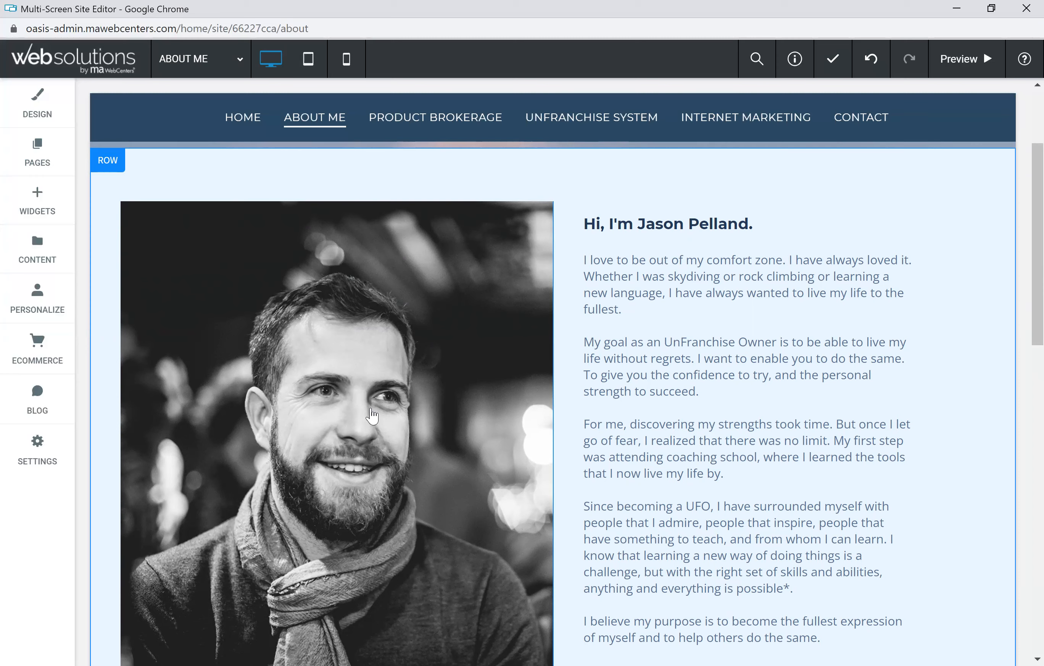
{"action": "scroll", "coordinate": [354, 347], "scroll_direction": "down", "scroll_amount": 2}
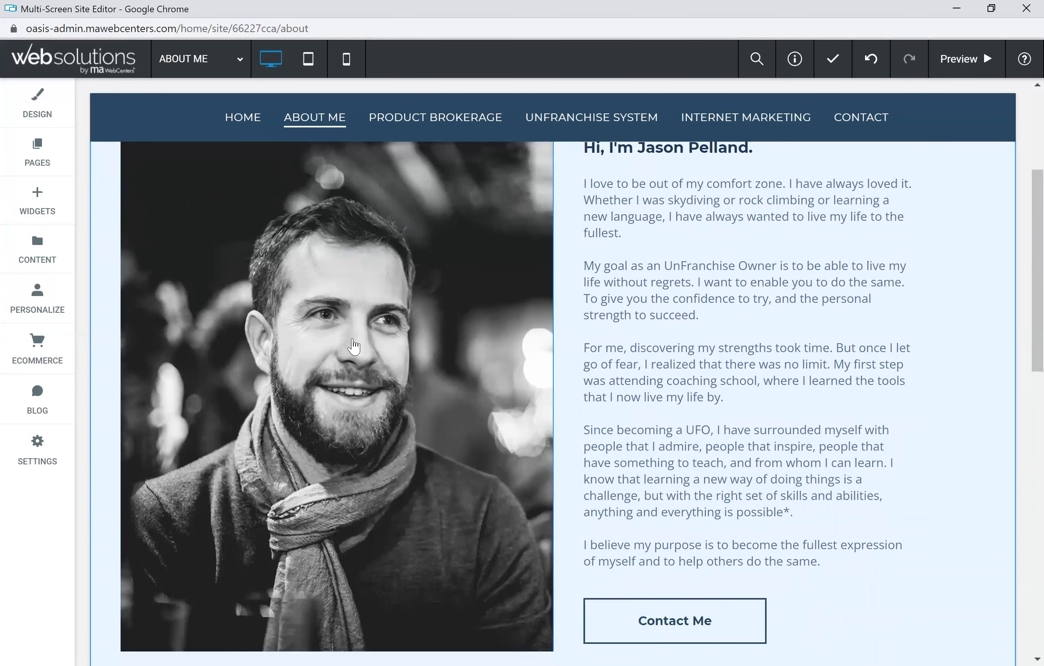
{"action": "left_click", "coordinate": [354, 347]}
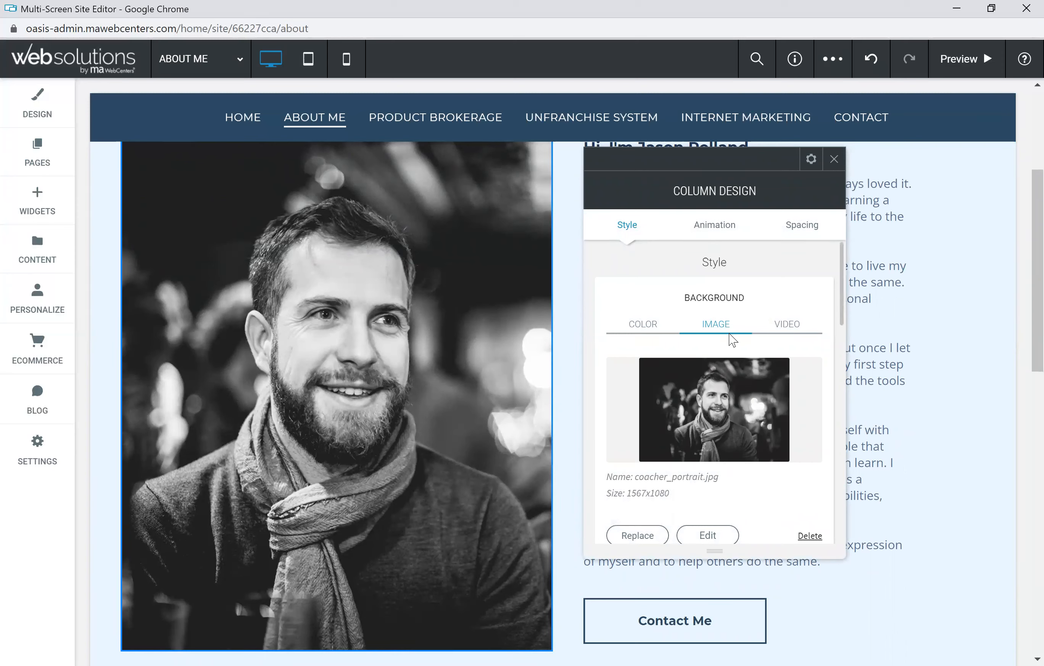
Step: Open the Image Picker to replace coacher_portrait.jpg, cancelling the computer file upload
{"action": "scroll", "coordinate": [741, 329], "scroll_direction": "down", "scroll_amount": 2}
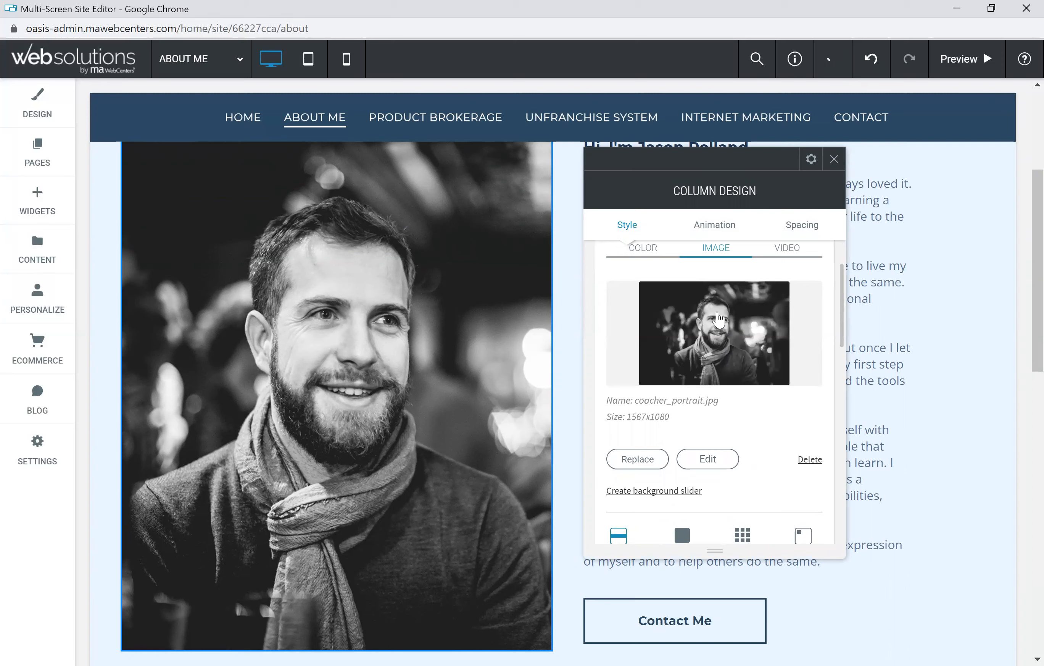
{"action": "left_click", "coordinate": [648, 466]}
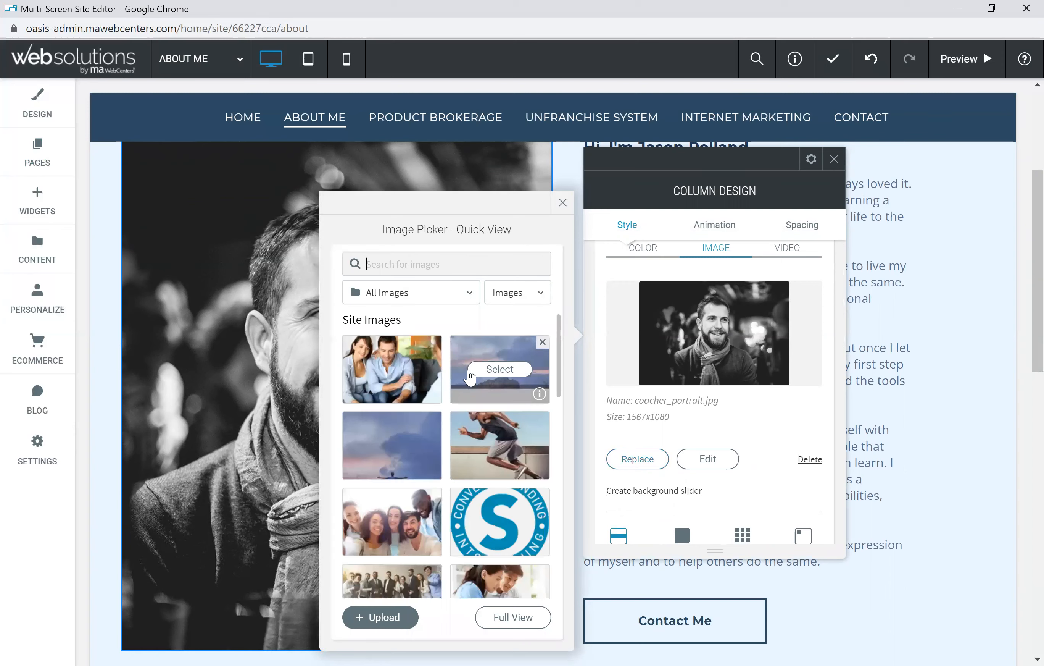
{"action": "scroll", "coordinate": [433, 472], "scroll_direction": "down", "scroll_amount": 3}
{"action": "scroll", "coordinate": [433, 471], "scroll_direction": "down", "scroll_amount": 10}
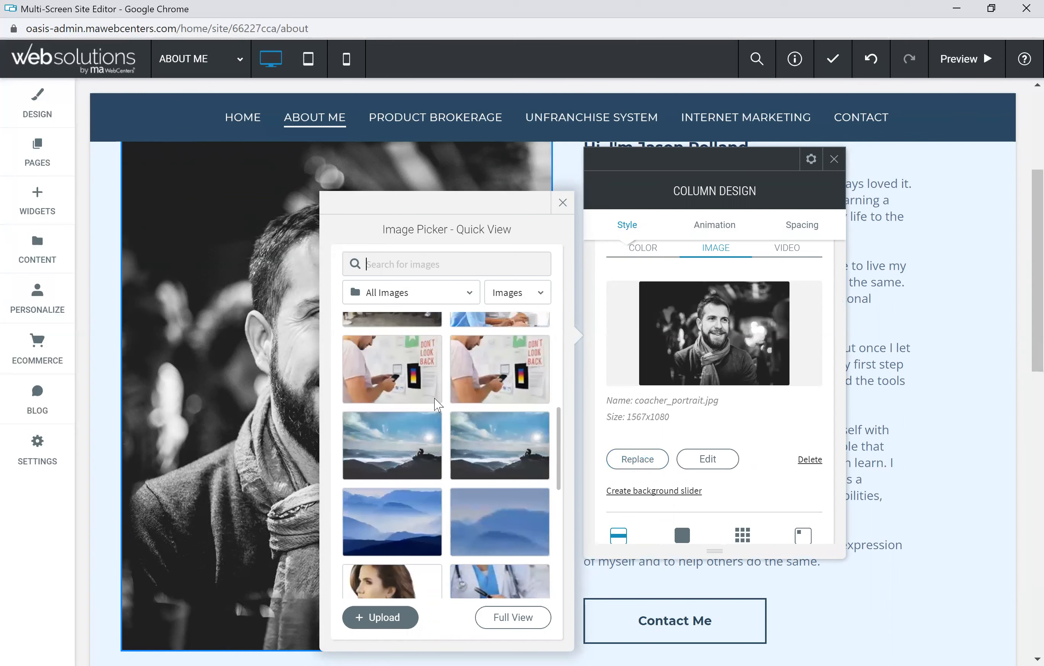
{"action": "scroll", "coordinate": [448, 397], "scroll_direction": "down", "scroll_amount": 5}
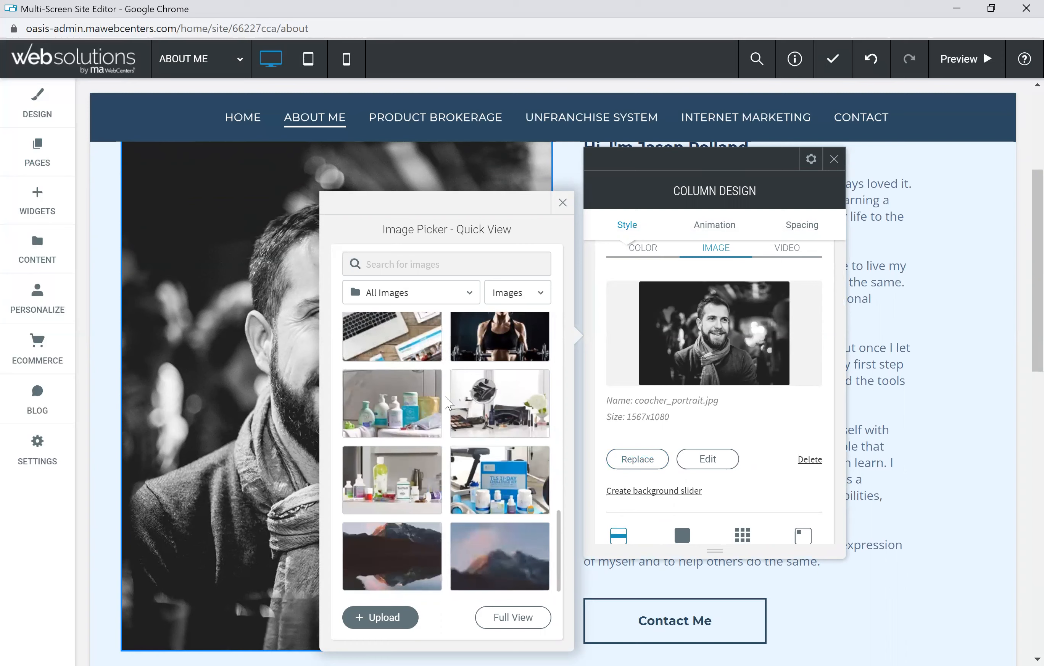
{"action": "scroll", "coordinate": [448, 408], "scroll_direction": "down", "scroll_amount": 3}
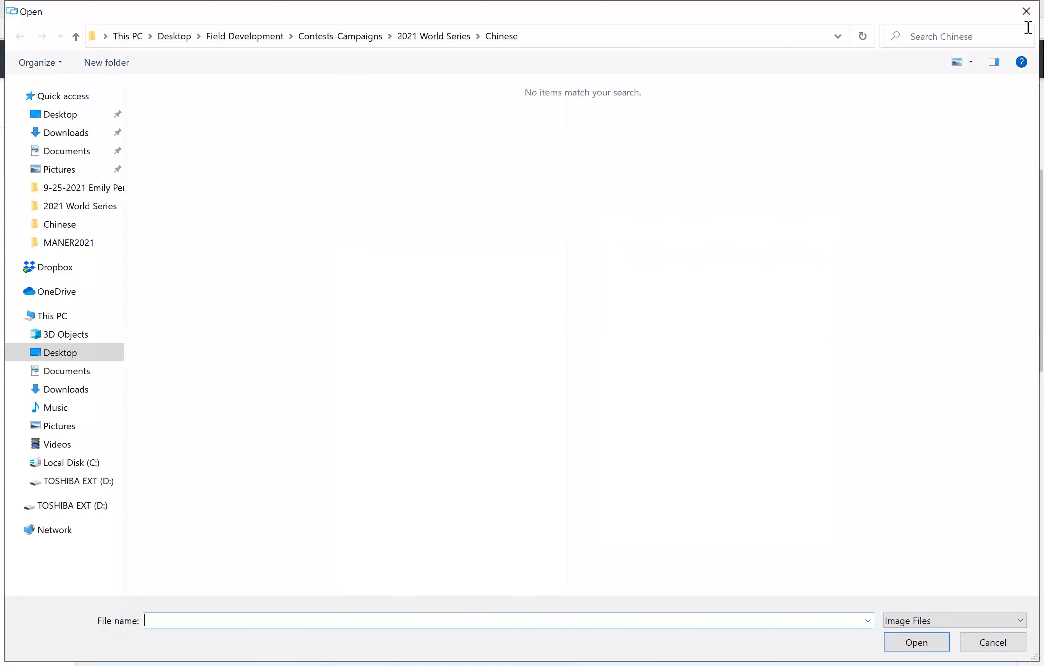
{"action": "left_click", "coordinate": [1023, 13]}
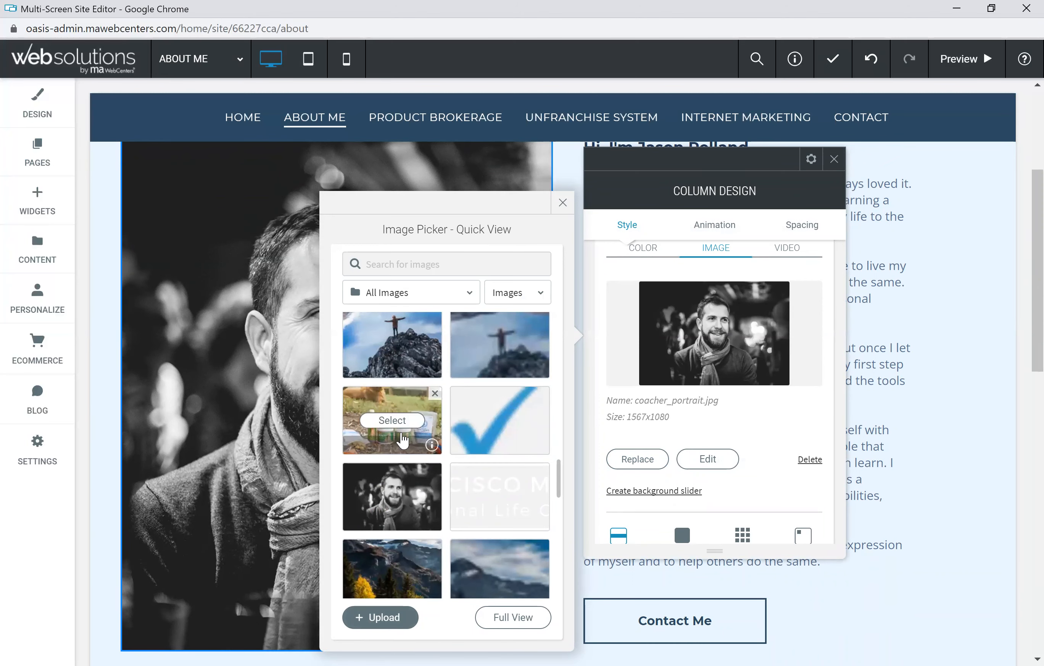
Step: Set the column background to Smiling_man_coffee_cup-blog.jpg and close Column Design
{"action": "scroll", "coordinate": [428, 350], "scroll_direction": "down", "scroll_amount": 6}
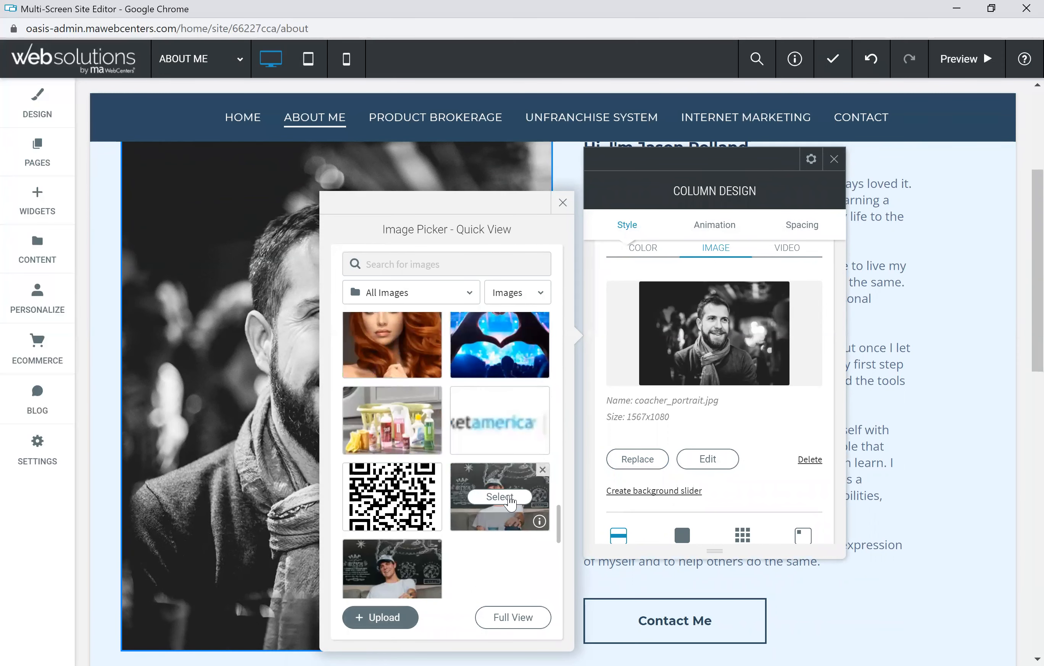
{"action": "left_click", "coordinate": [509, 498]}
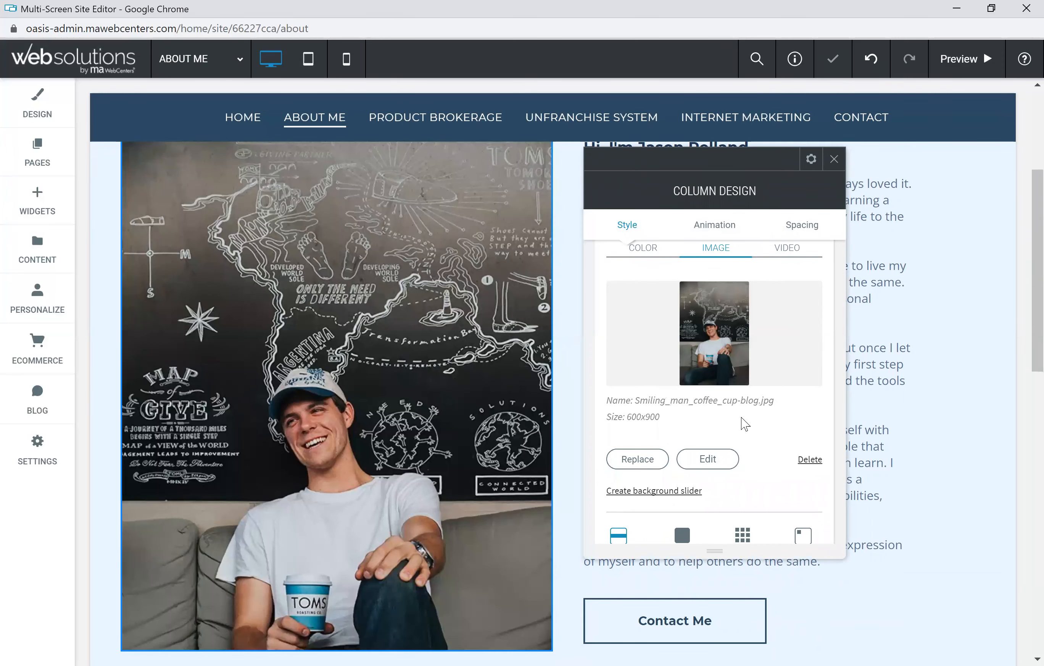
{"action": "left_click", "coordinate": [833, 160]}
{"action": "scroll", "coordinate": [420, 360], "scroll_direction": "up", "scroll_amount": 4}
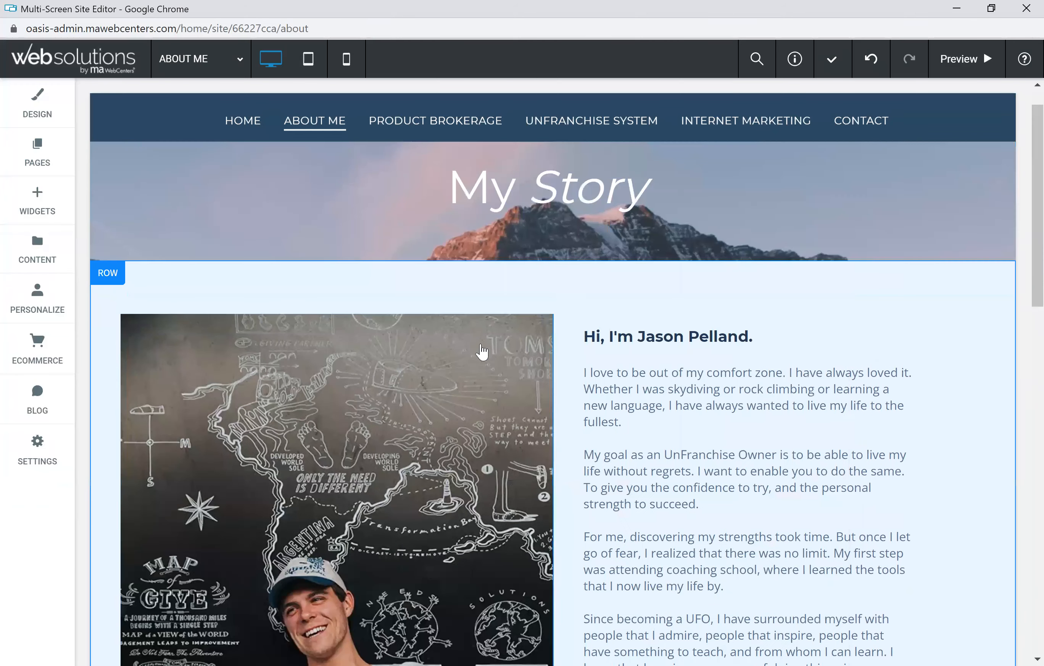
{"action": "left_click", "coordinate": [726, 303]}
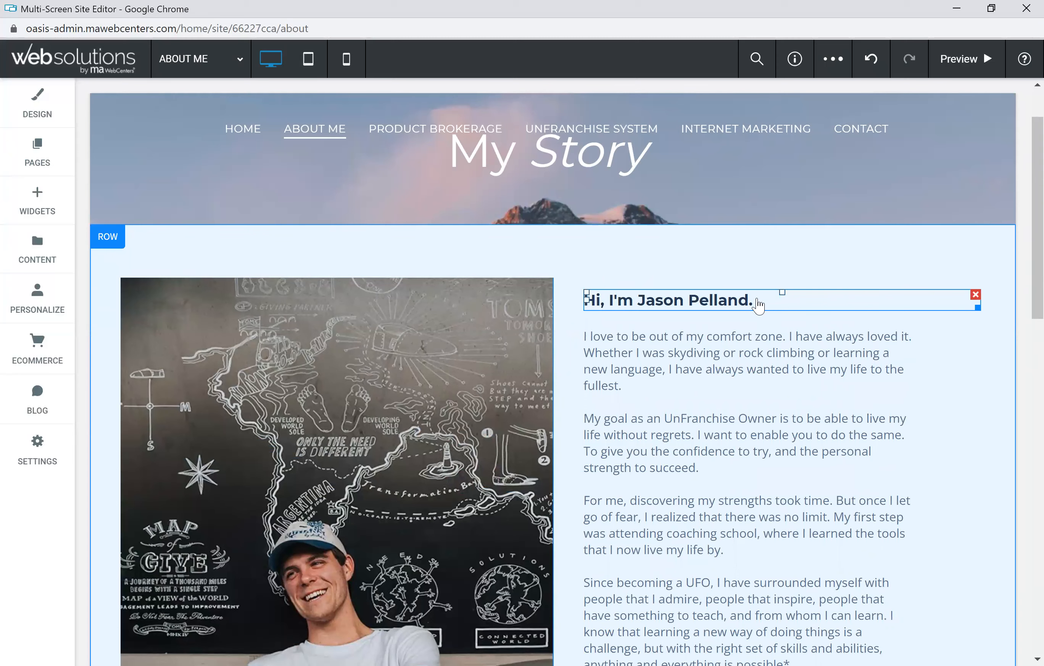
{"action": "left_click", "coordinate": [790, 426]}
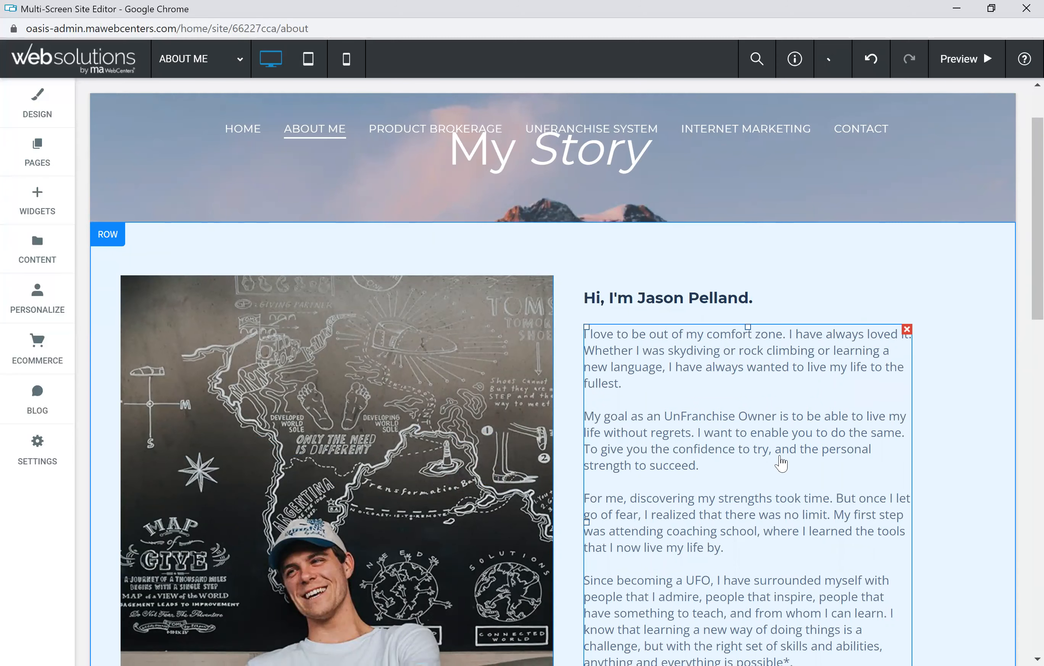
{"action": "scroll", "coordinate": [352, 366], "scroll_direction": "down", "scroll_amount": 5}
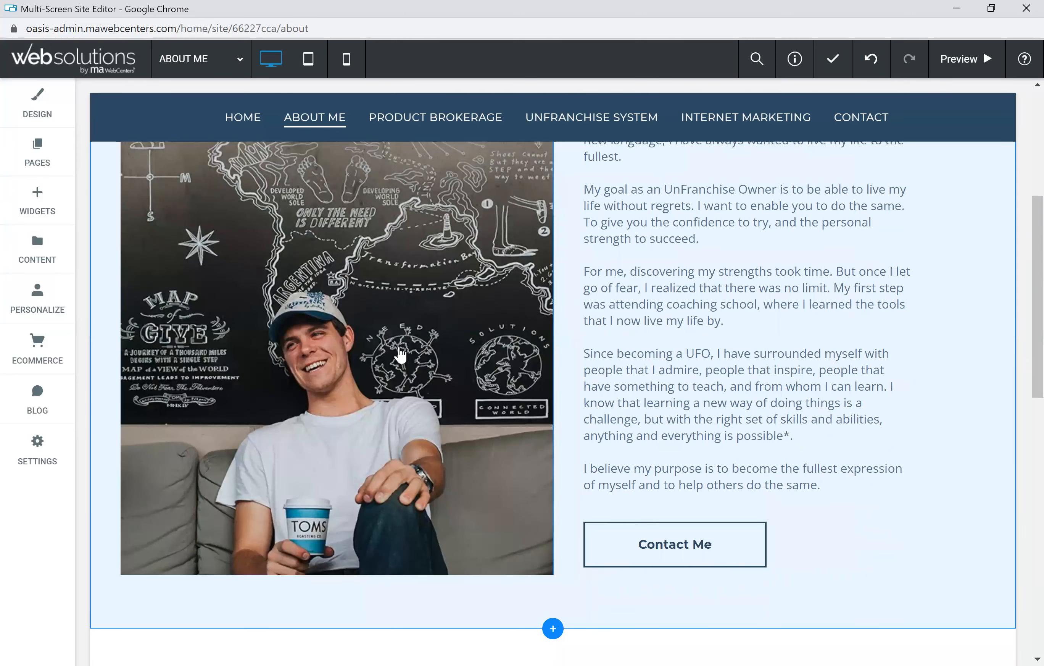
{"action": "scroll", "coordinate": [524, 365], "scroll_direction": "down", "scroll_amount": 8}
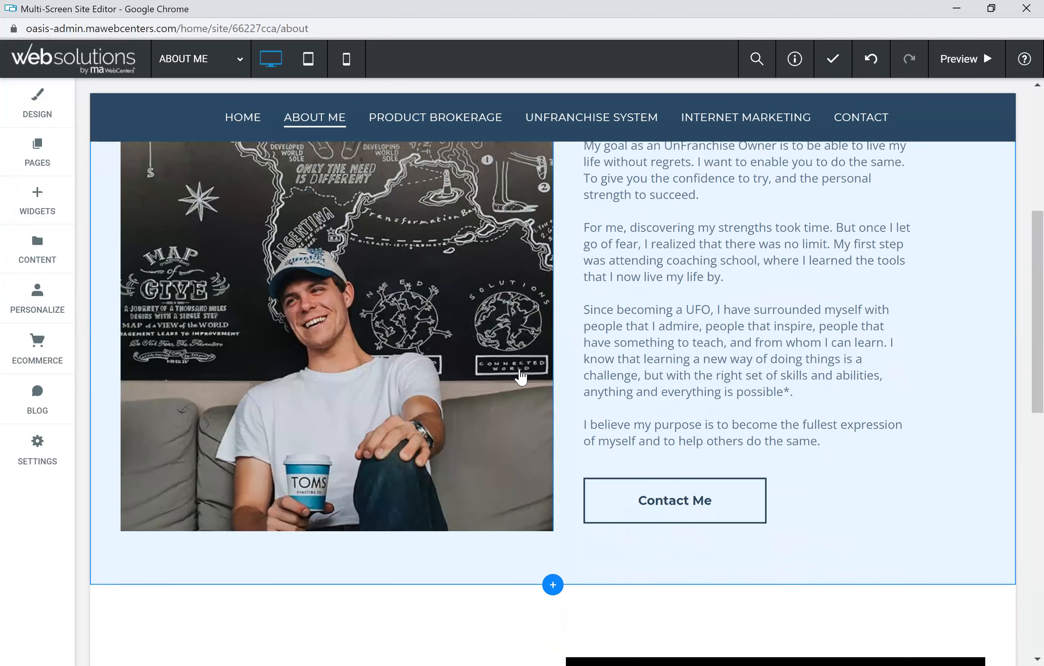
{"action": "scroll", "coordinate": [484, 388], "scroll_direction": "down", "scroll_amount": 2}
{"action": "scroll", "coordinate": [483, 389], "scroll_direction": "up", "scroll_amount": 5}
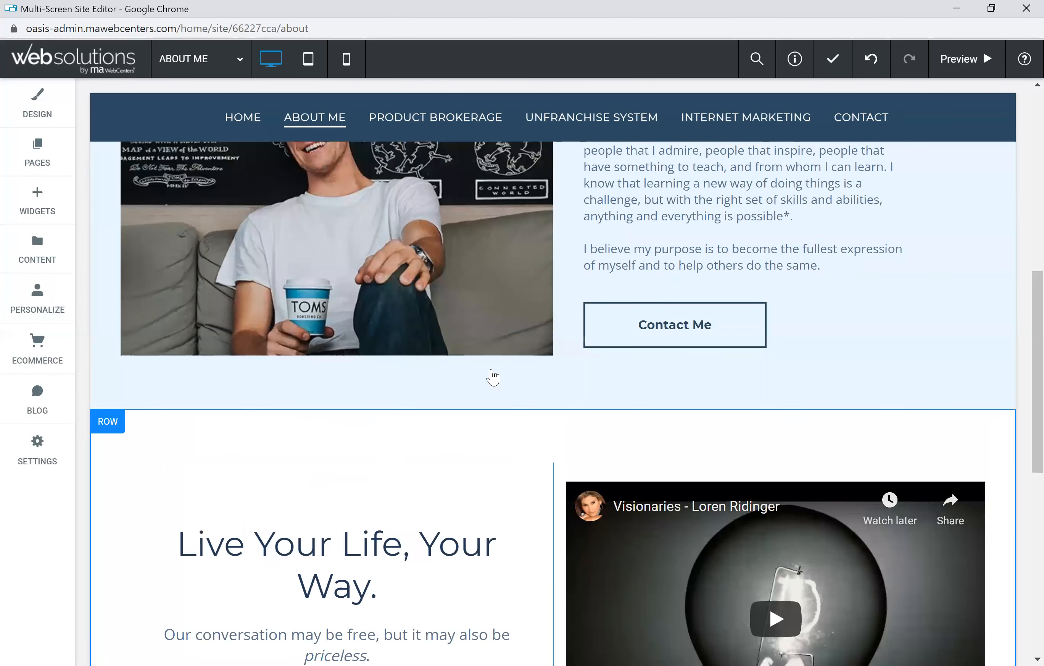
{"action": "scroll", "coordinate": [493, 377], "scroll_direction": "up", "scroll_amount": 10}
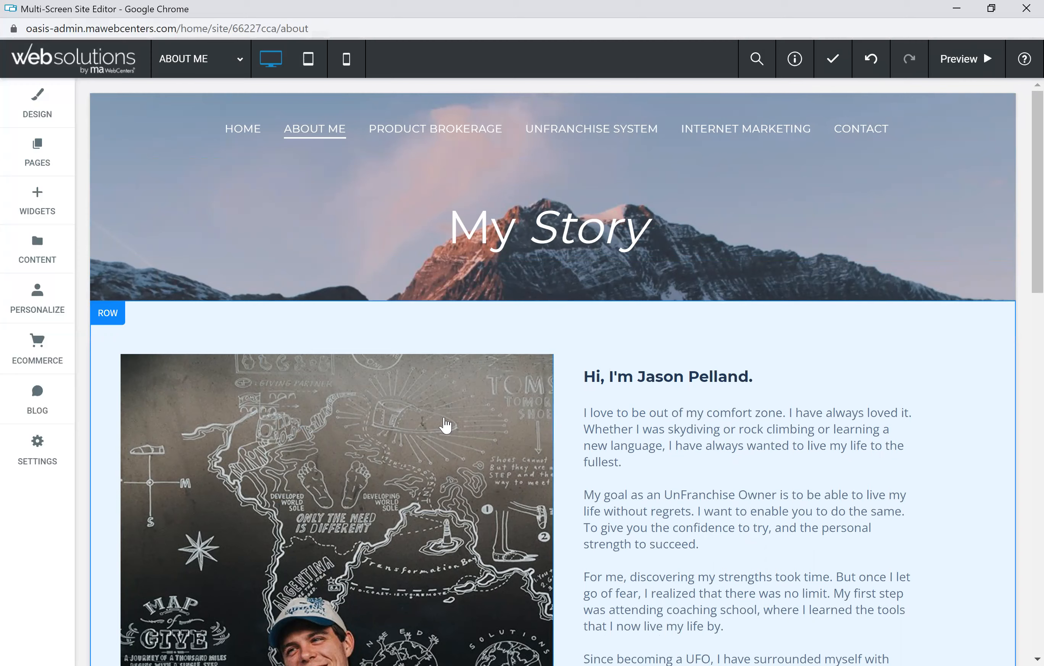
{"action": "left_click", "coordinate": [570, 239]}
{"action": "scroll", "coordinate": [618, 396], "scroll_direction": "down", "scroll_amount": 3}
{"action": "left_click", "coordinate": [746, 338]}
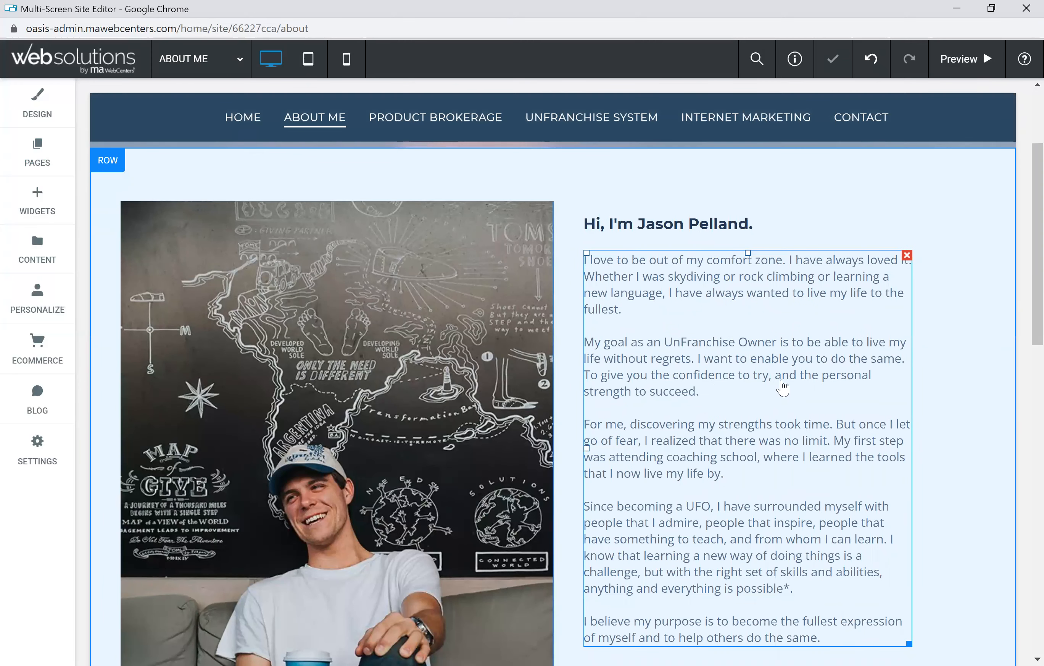
{"action": "scroll", "coordinate": [302, 309], "scroll_direction": "down", "scroll_amount": 1}
{"action": "scroll", "coordinate": [303, 309], "scroll_direction": "down", "scroll_amount": 2}
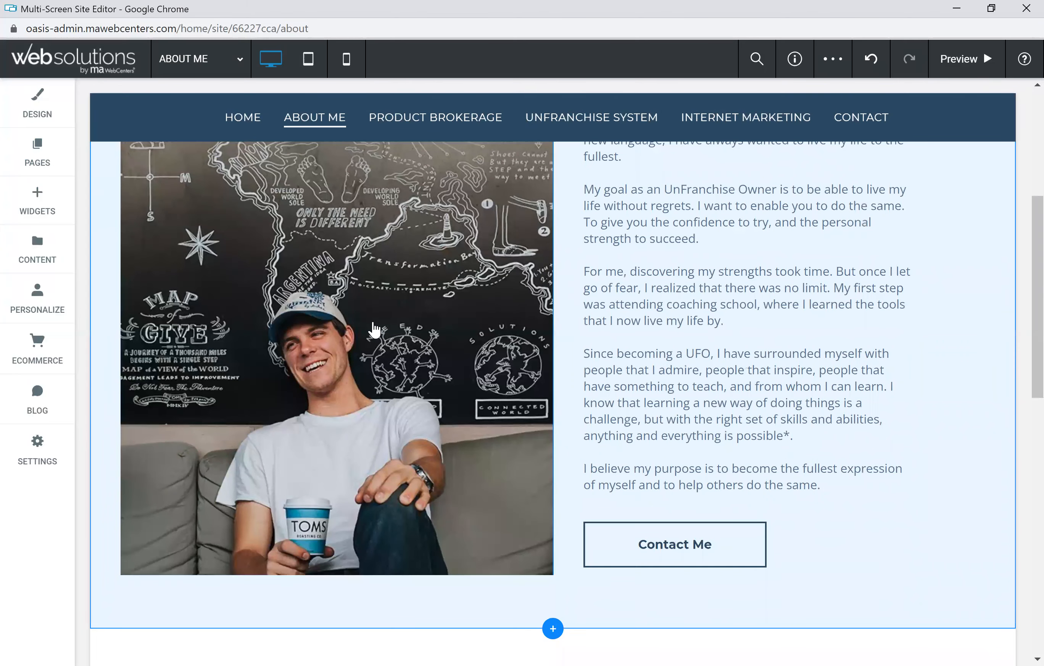
{"action": "scroll", "coordinate": [376, 330], "scroll_direction": "down", "scroll_amount": 9}
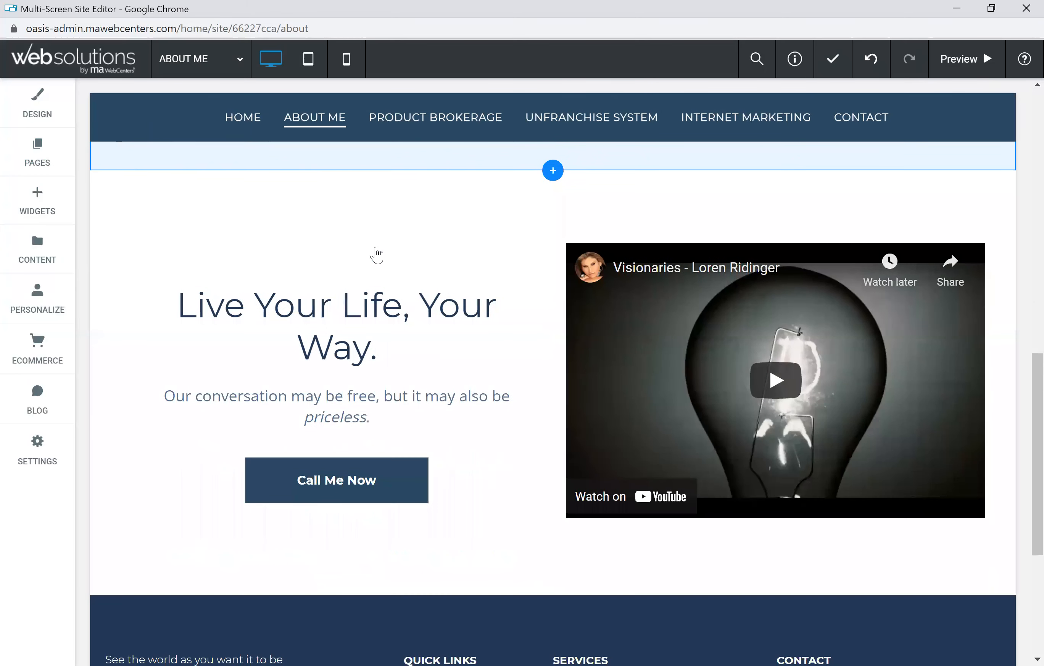
{"action": "left_click", "coordinate": [367, 399]}
{"action": "left_click", "coordinate": [332, 487]}
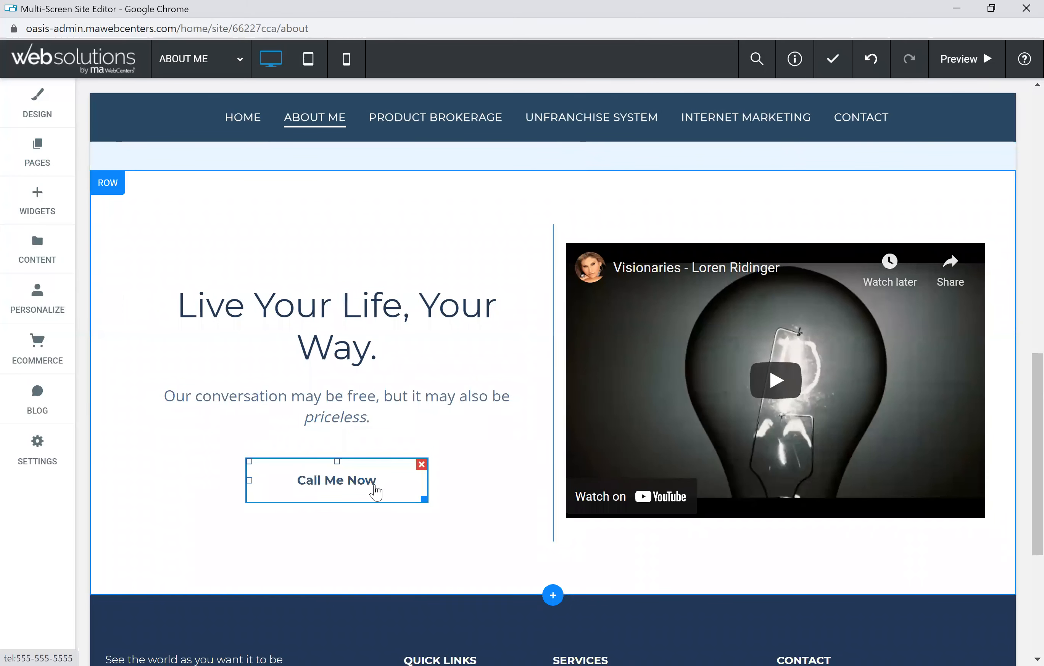
{"action": "double_click", "coordinate": [681, 314]}
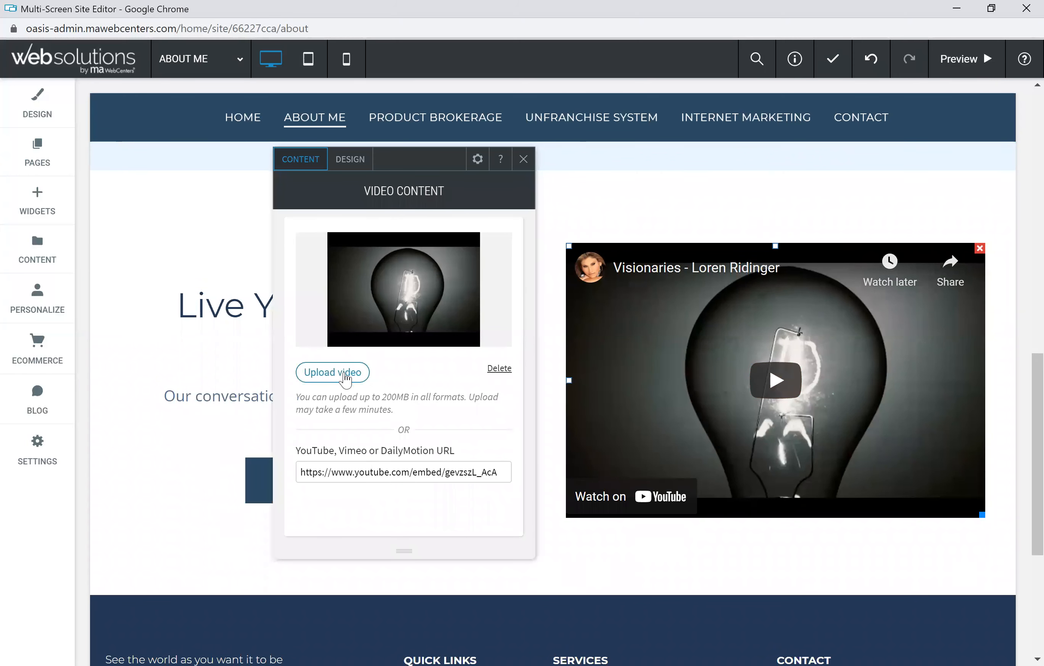
{"action": "left_click_drag", "start_coordinate": [305, 472], "coordinate": [500, 472]}
{"action": "left_click", "coordinate": [301, 470]}
{"action": "left_click_drag", "start_coordinate": [302, 471], "coordinate": [500, 473]}
{"action": "left_click", "coordinate": [498, 510]}
{"action": "left_click", "coordinate": [525, 160]}
Step: Insert an Image widget below the About Me heading showing man_checking_phone-blog.jpg
{"action": "scroll", "coordinate": [413, 395], "scroll_direction": "down", "scroll_amount": 3}
{"action": "scroll", "coordinate": [415, 407], "scroll_direction": "up", "scroll_amount": 10}
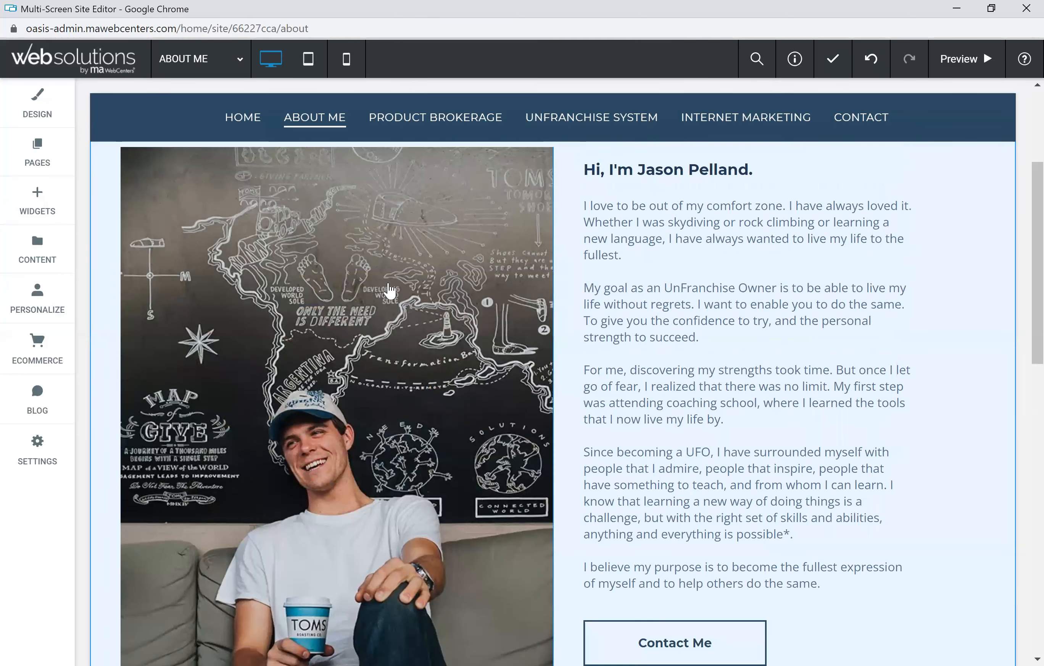
{"action": "left_click", "coordinate": [51, 205]}
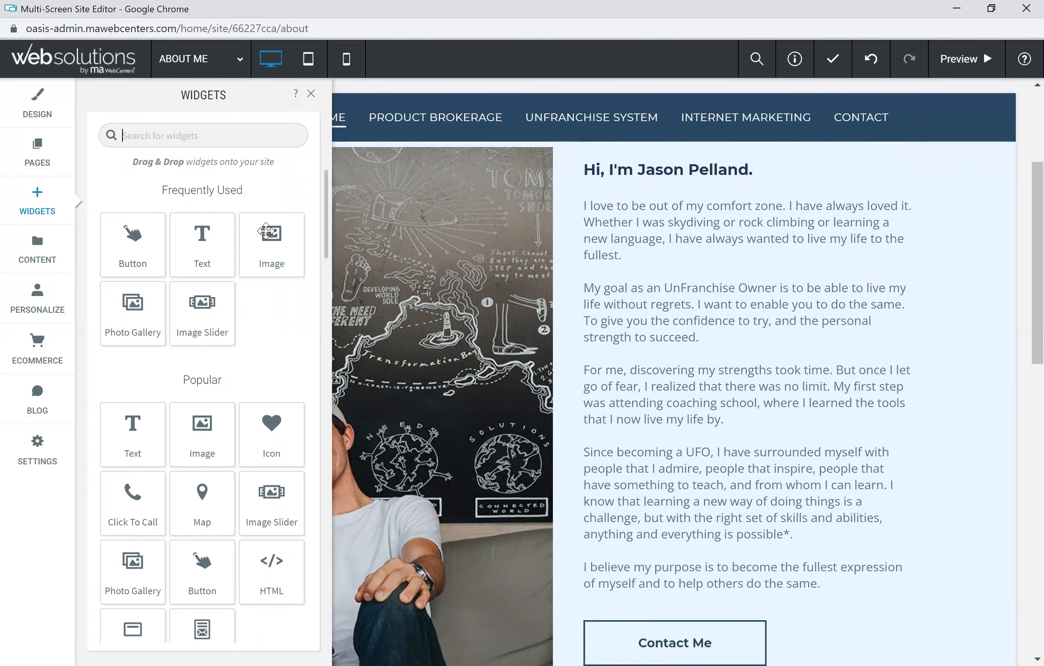
{"action": "left_click_drag", "start_coordinate": [271, 241], "coordinate": [769, 227]}
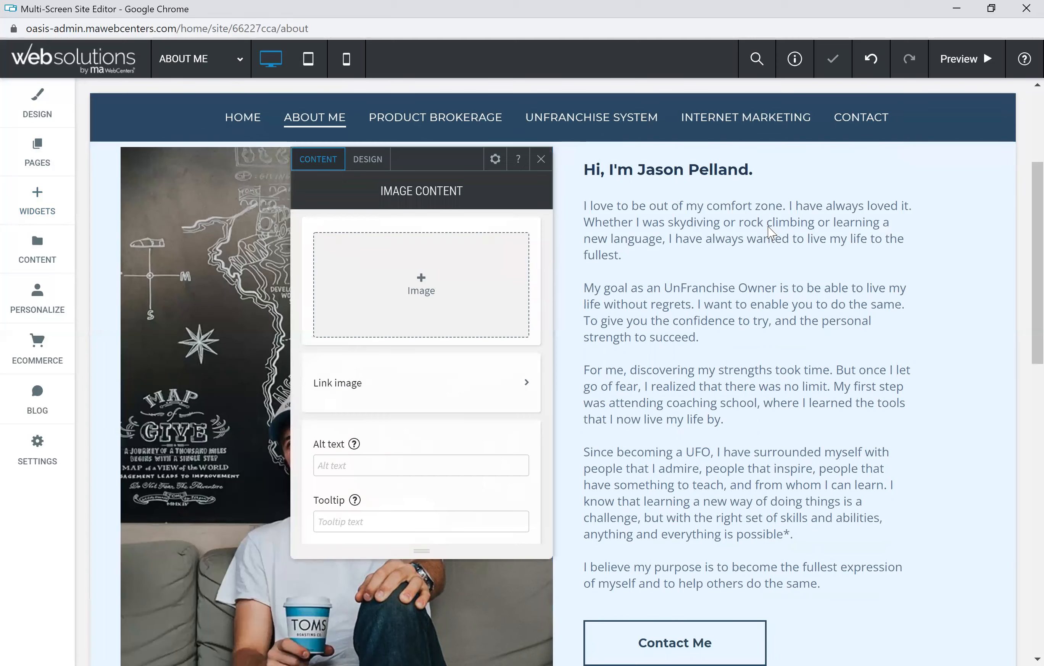
{"action": "left_click", "coordinate": [438, 302]}
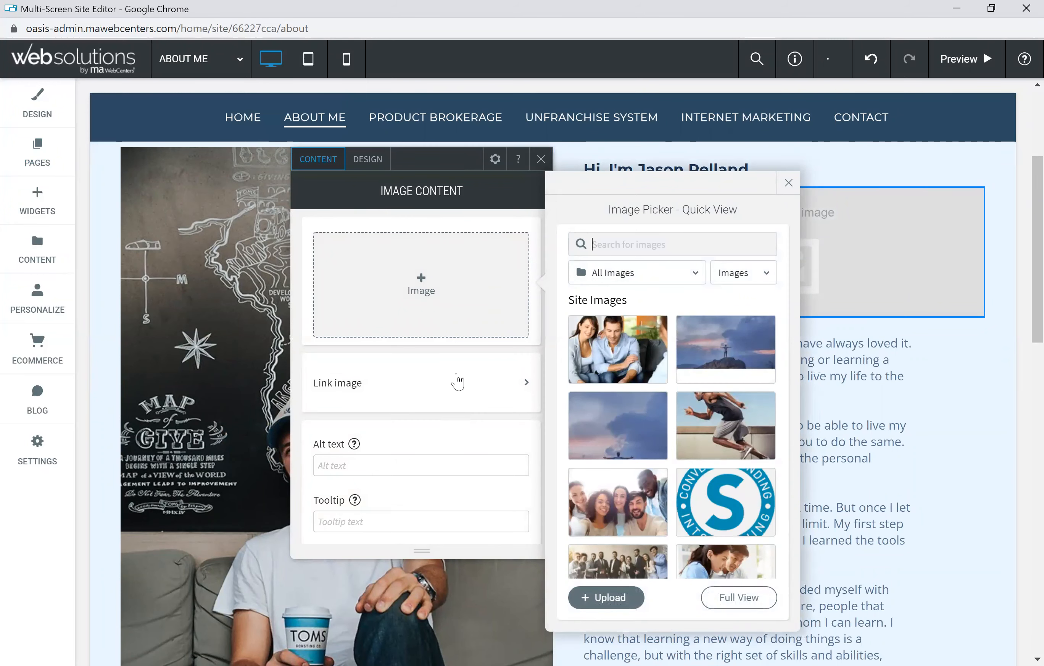
{"action": "scroll", "coordinate": [631, 482], "scroll_direction": "down", "scroll_amount": 10}
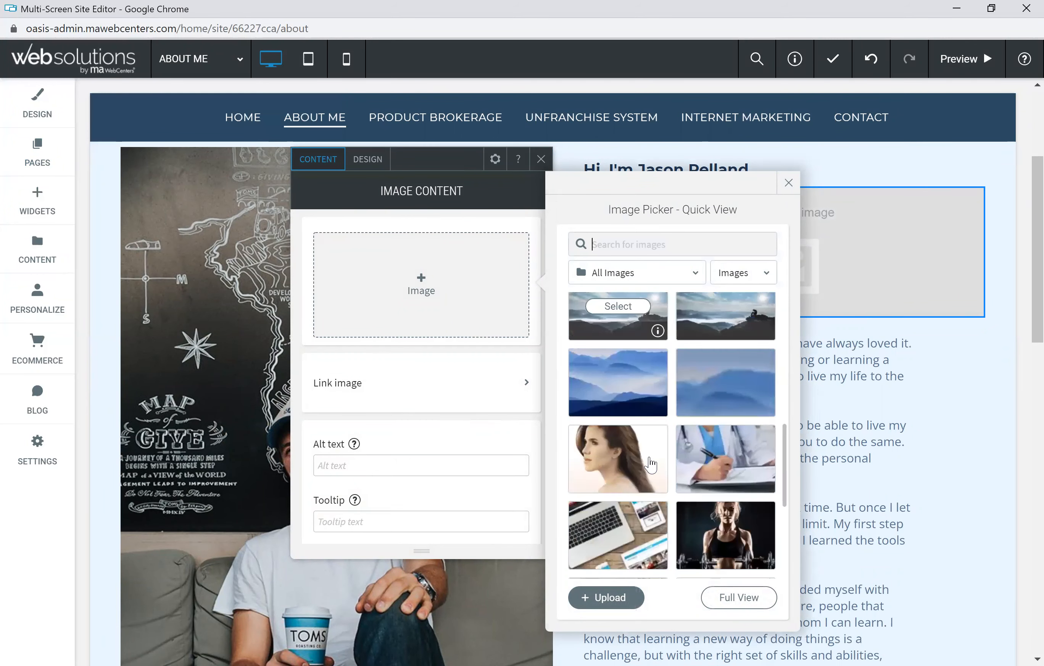
{"action": "scroll", "coordinate": [651, 457], "scroll_direction": "up", "scroll_amount": 8}
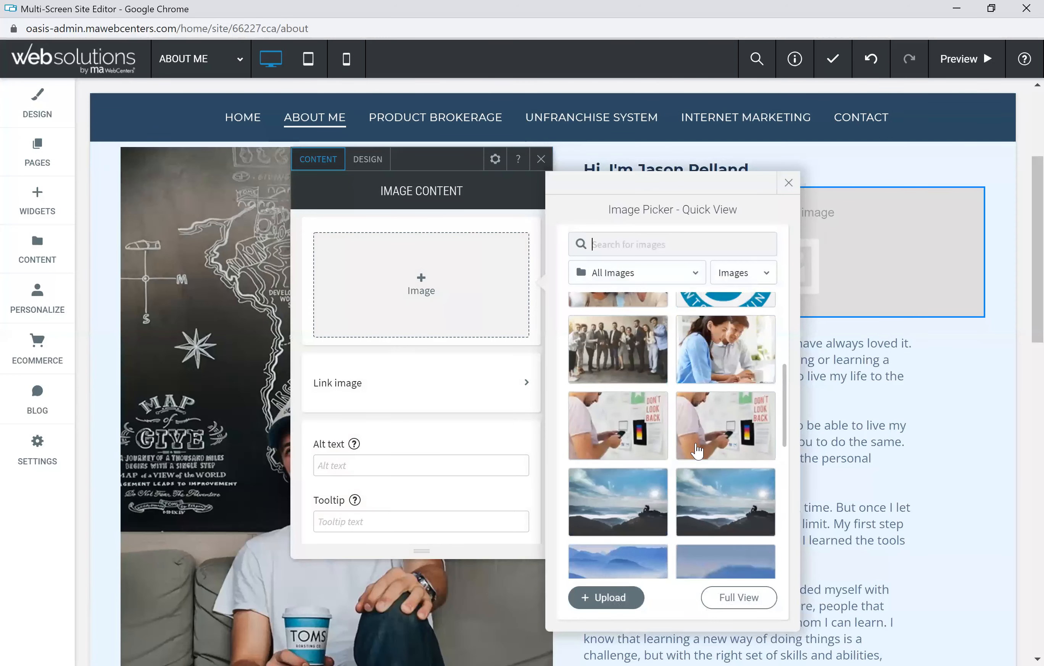
{"action": "left_click", "coordinate": [632, 426]}
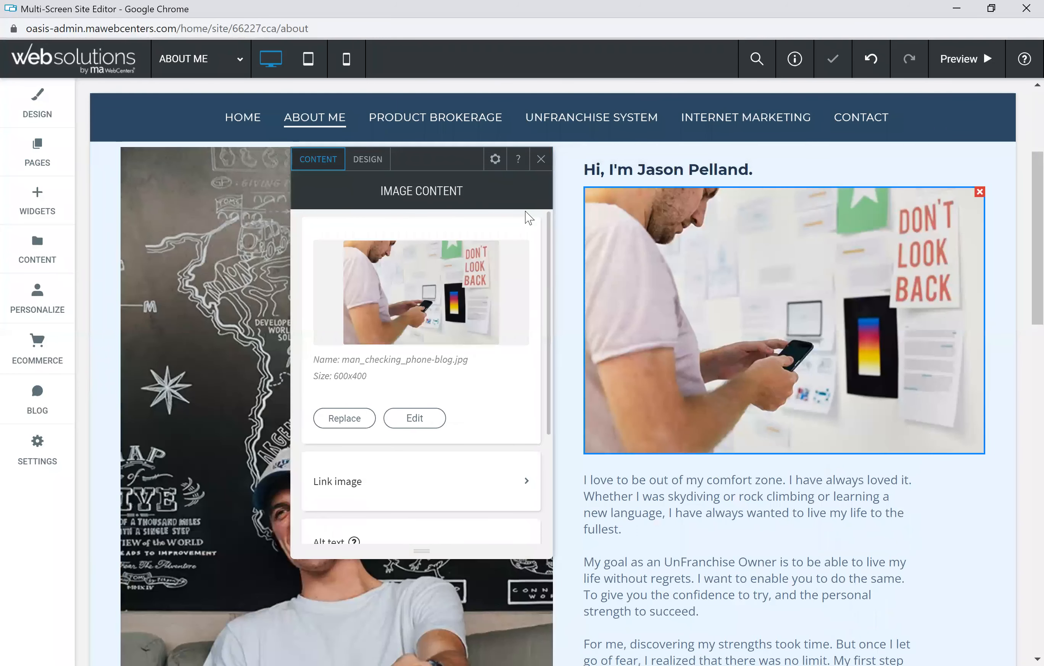
{"action": "left_click", "coordinate": [541, 162]}
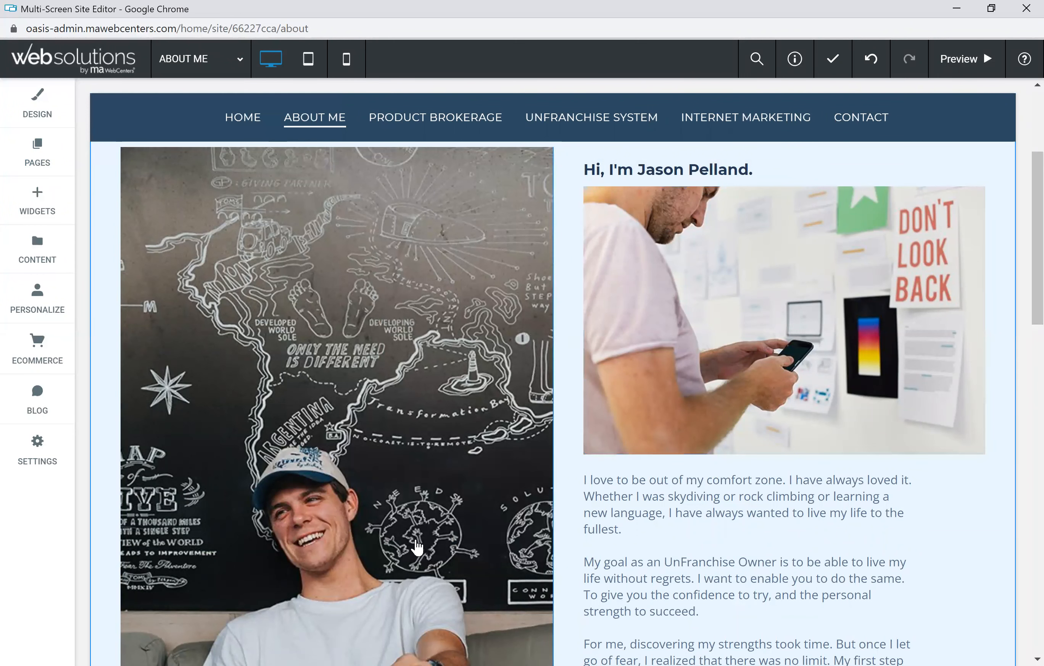
Step: Replace the phone picture above the bio with the couple image financial-services%402x.png
{"action": "left_click", "coordinate": [346, 350]}
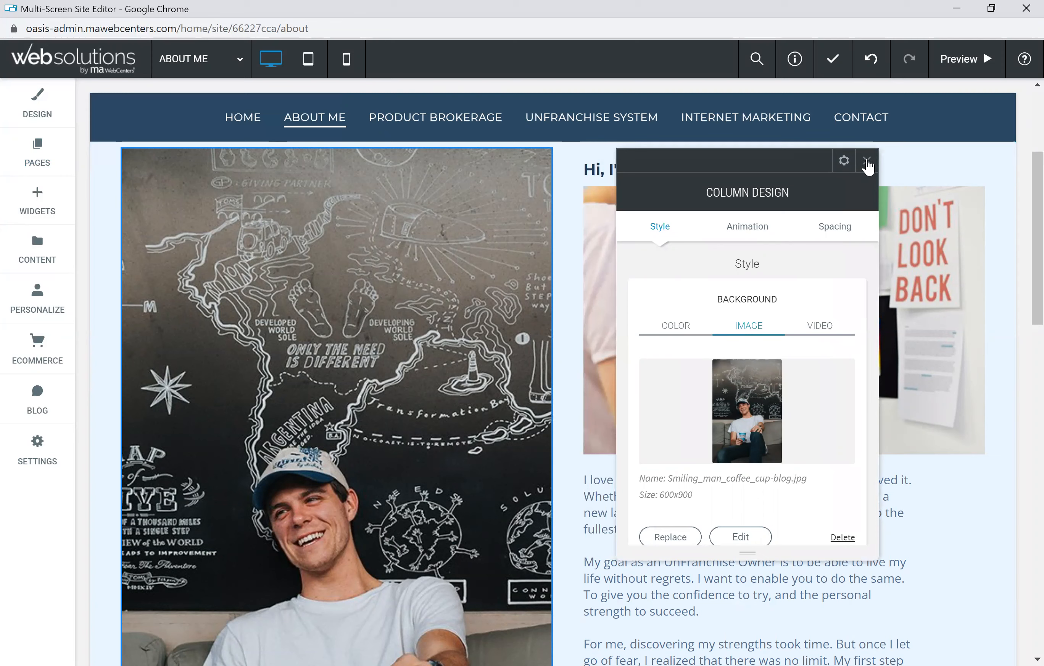
{"action": "left_click", "coordinate": [698, 136]}
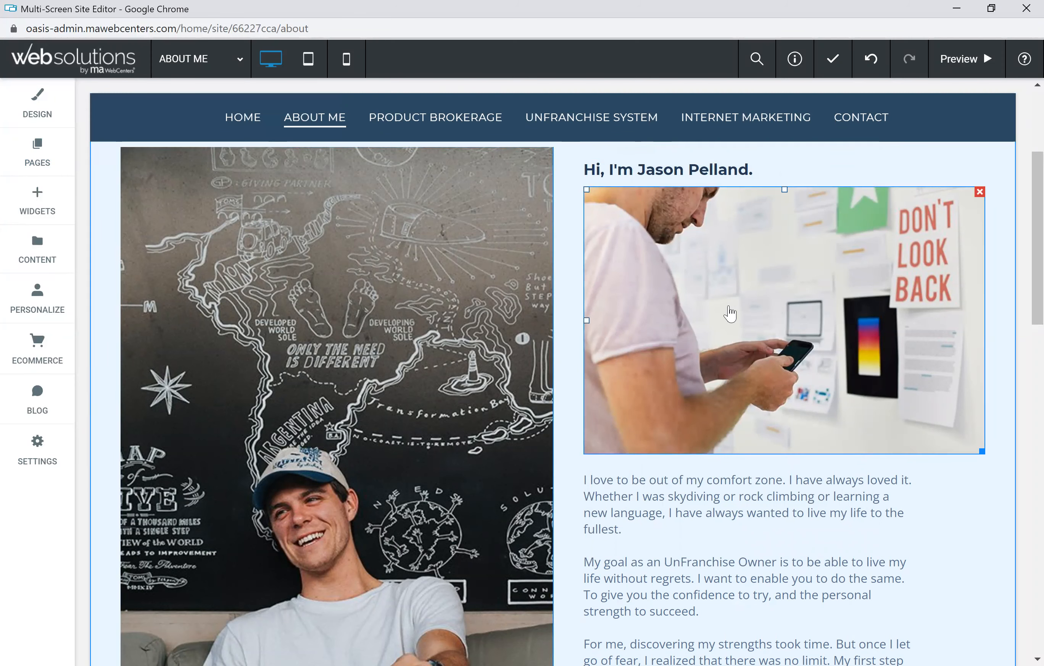
{"action": "left_click", "coordinate": [795, 306]}
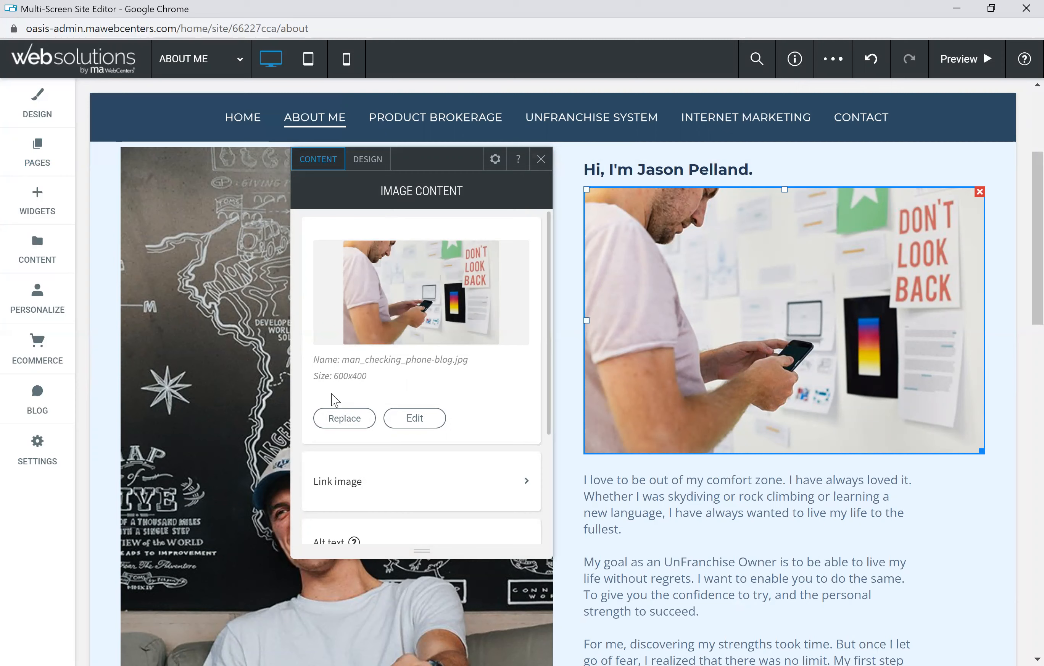
{"action": "left_click", "coordinate": [344, 417]}
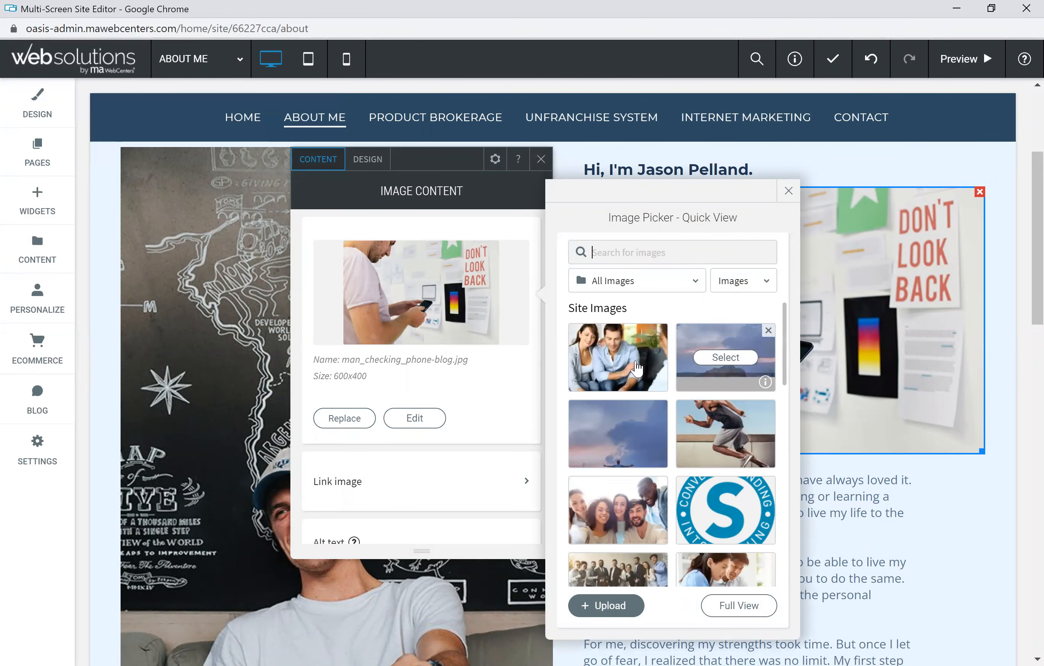
{"action": "left_click", "coordinate": [619, 357]}
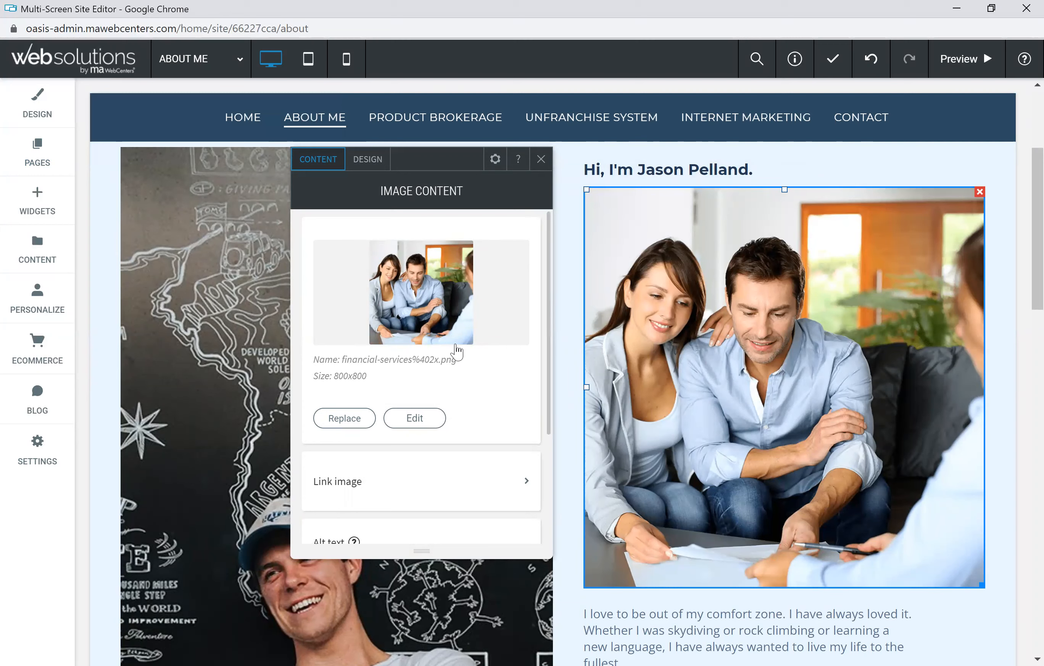
{"action": "scroll", "coordinate": [487, 388], "scroll_direction": "down", "scroll_amount": 2}
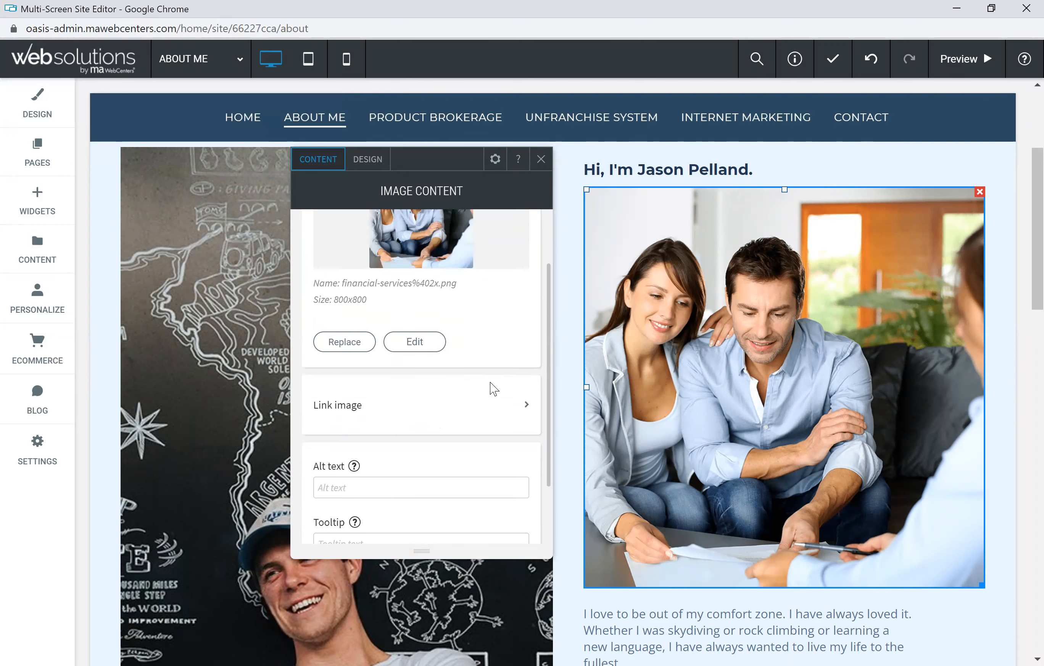
{"action": "scroll", "coordinate": [421, 336], "scroll_direction": "down", "scroll_amount": 2}
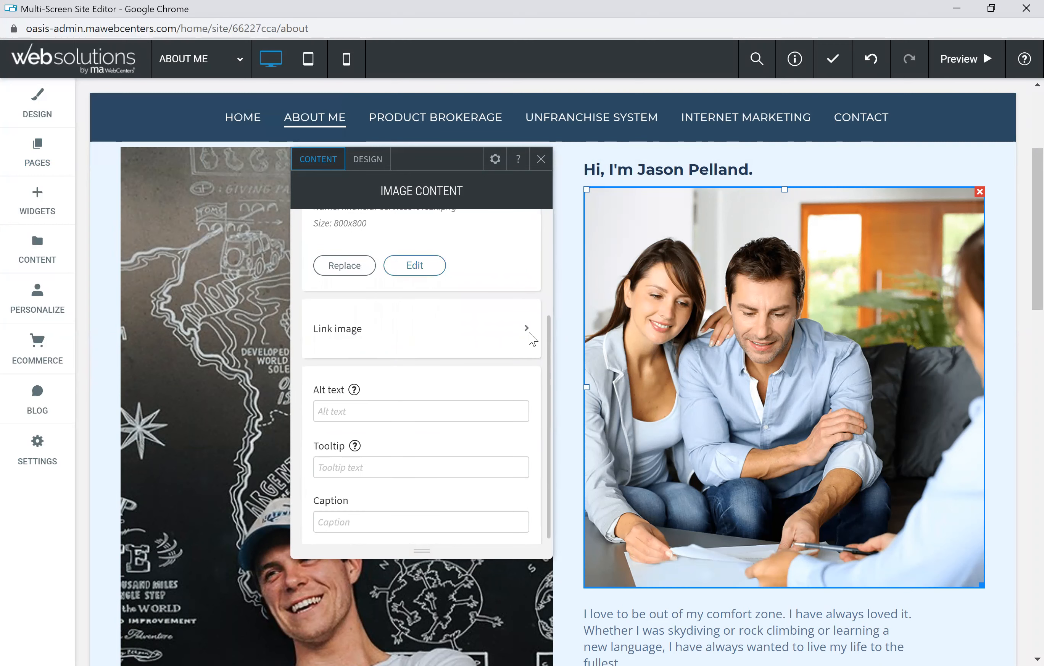
{"action": "scroll", "coordinate": [465, 401], "scroll_direction": "up", "scroll_amount": 4}
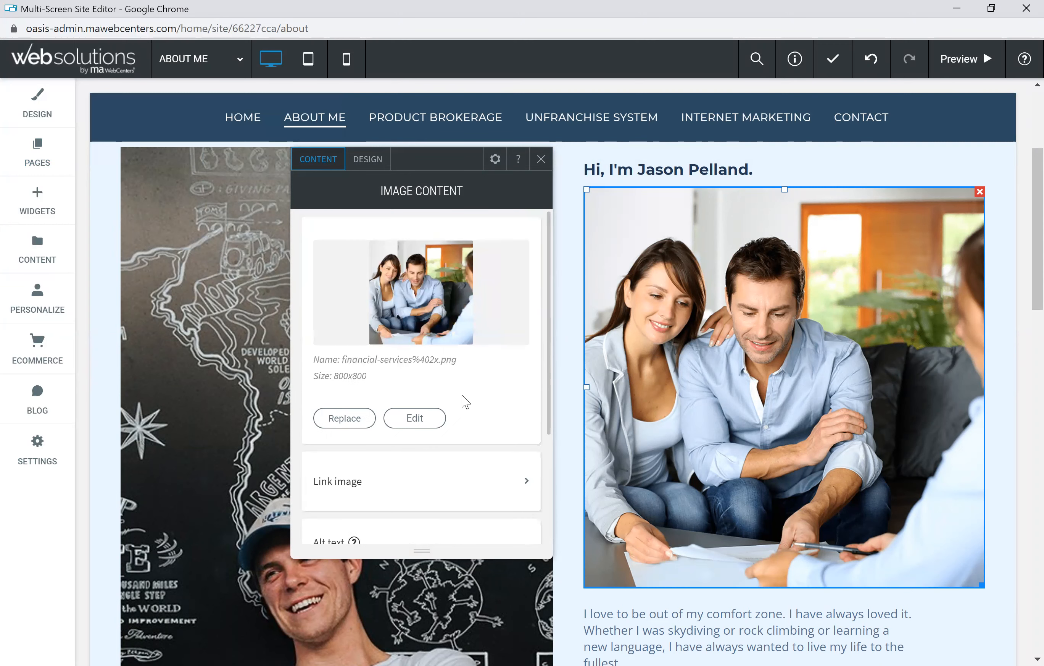
Step: In the couple photo's Transform editor, try Square, 16:9 and 4:3 crop ratios
{"action": "left_click", "coordinate": [414, 418]}
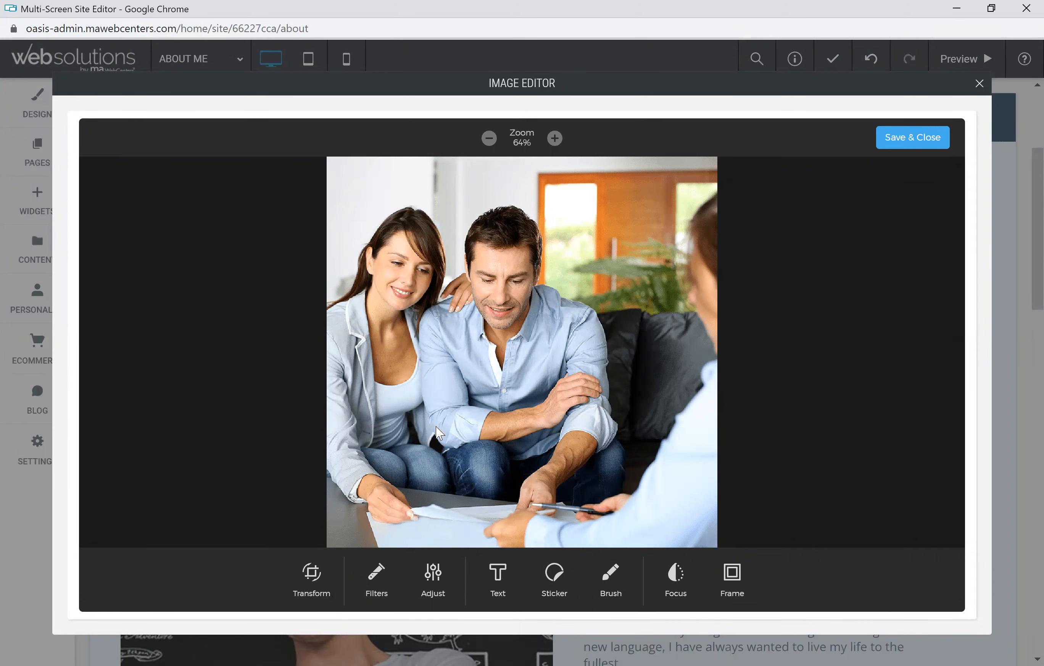
{"action": "left_click", "coordinate": [313, 579]}
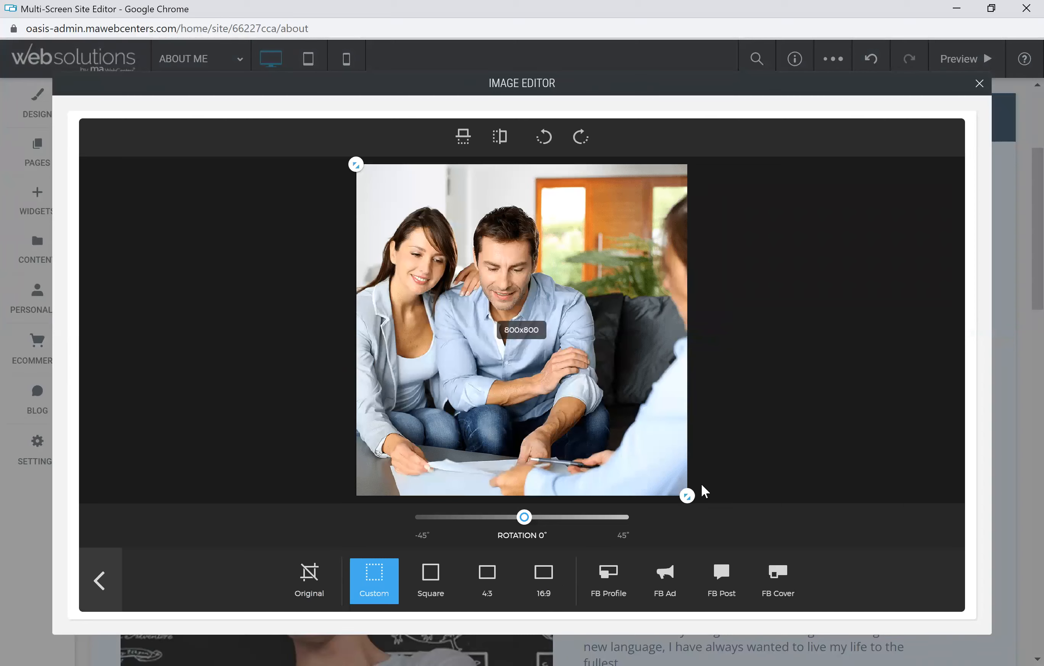
{"action": "left_click_drag", "start_coordinate": [689, 496], "coordinate": [583, 362]}
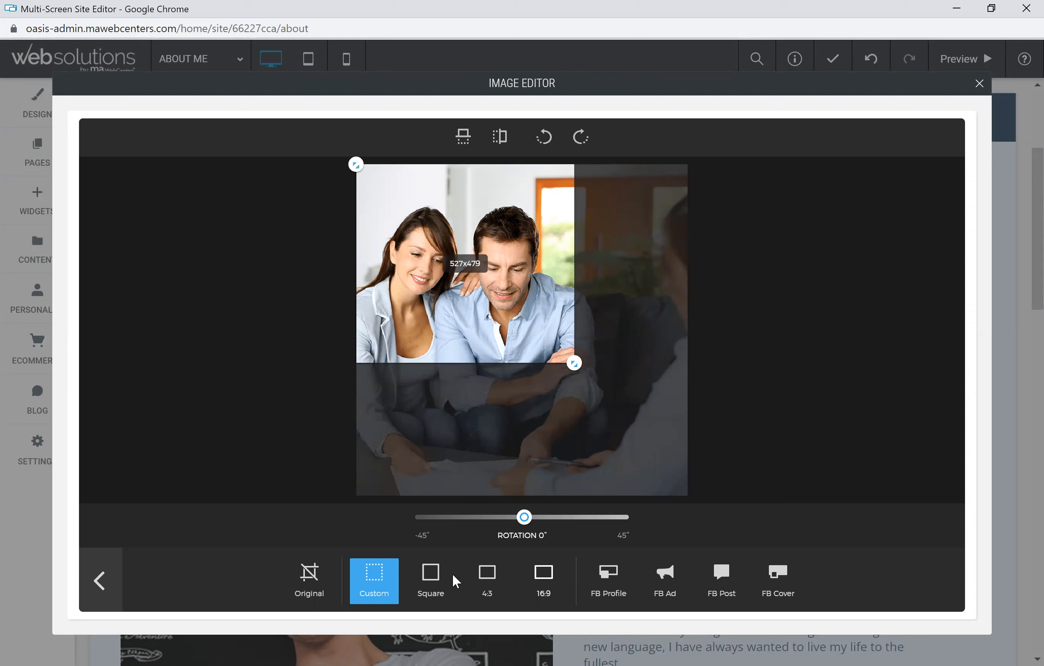
{"action": "left_click", "coordinate": [432, 582]}
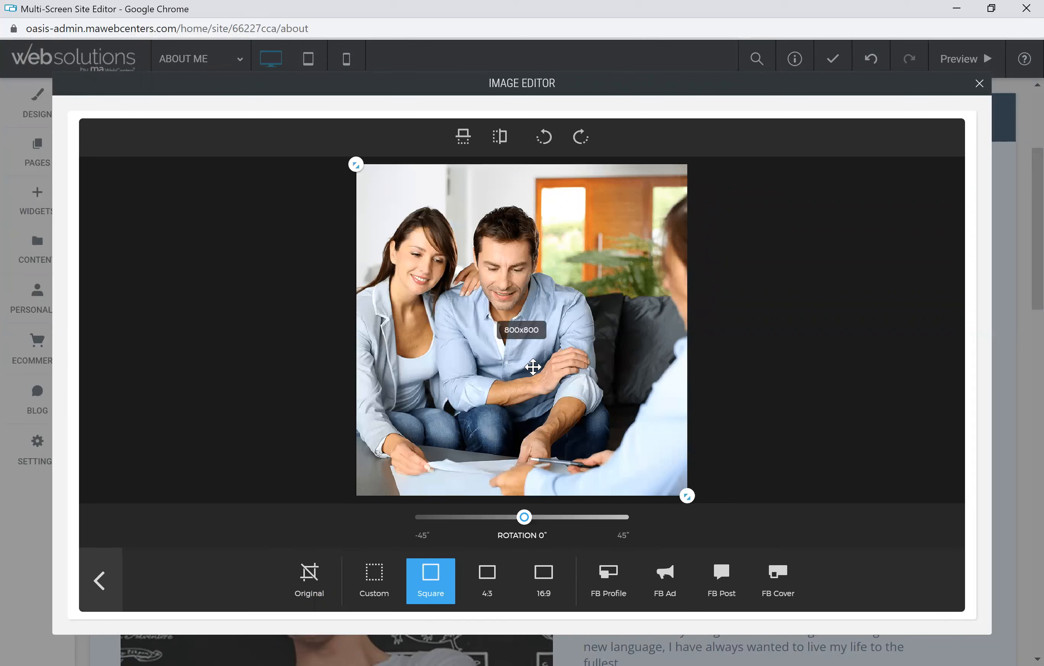
{"action": "left_click", "coordinate": [551, 579]}
{"action": "left_click_drag", "start_coordinate": [597, 364], "coordinate": [598, 307]}
{"action": "left_click", "coordinate": [487, 583]}
{"action": "left_click", "coordinate": [381, 583]}
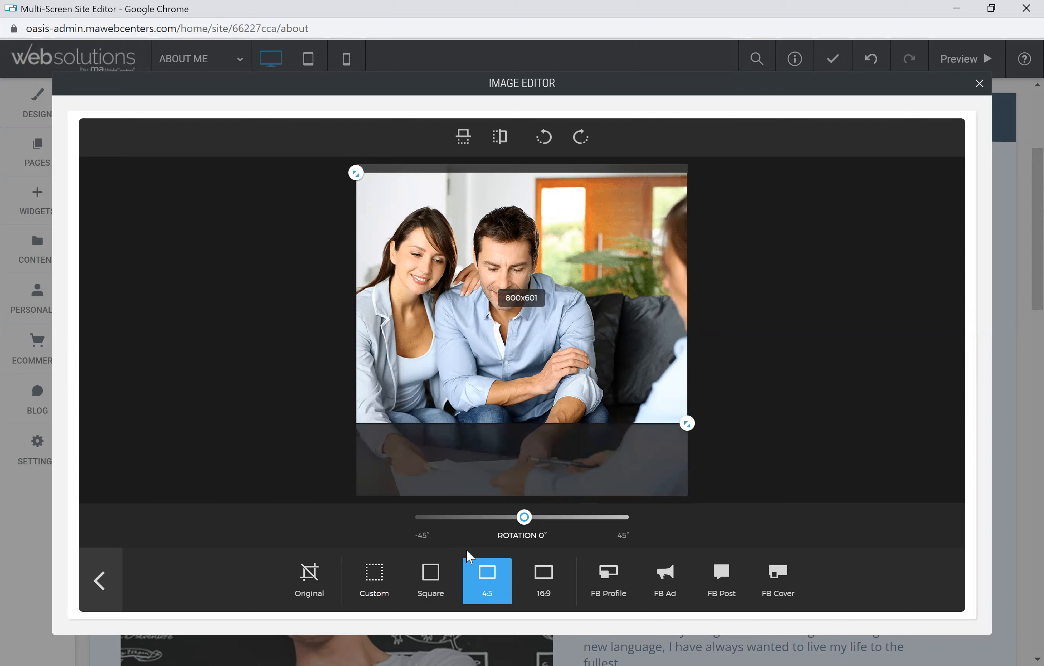
Step: Crop free-form to a 606x481 close-up of the couple, apply, and save
{"action": "left_click_drag", "start_coordinate": [687, 495], "coordinate": [607, 364]}
{"action": "left_click_drag", "start_coordinate": [512, 324], "coordinate": [512, 346]}
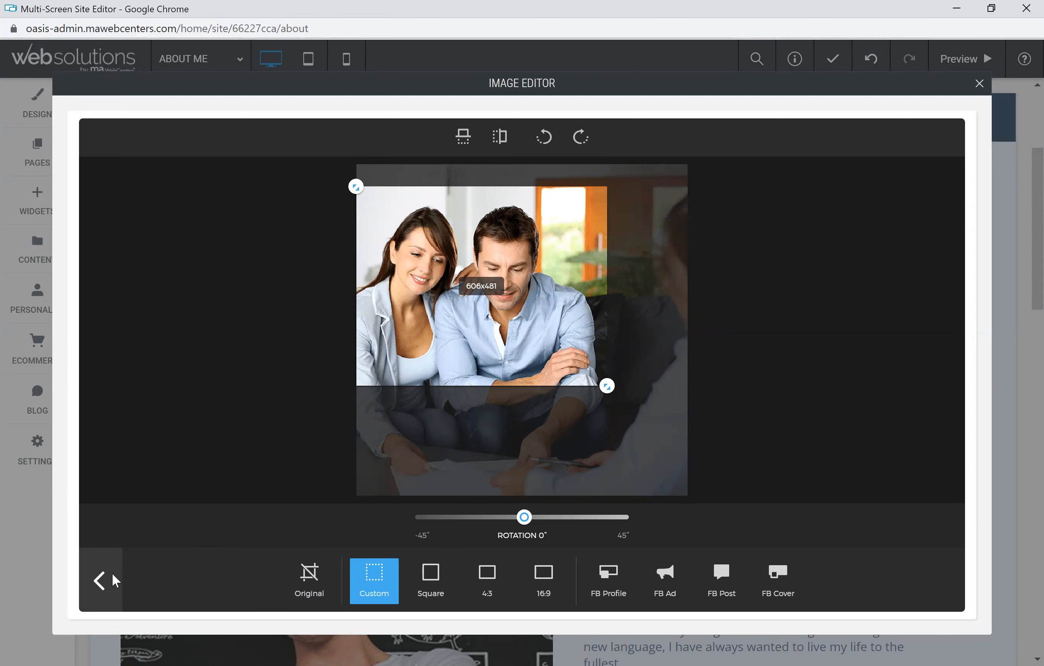
{"action": "left_click", "coordinate": [100, 580]}
{"action": "left_click", "coordinate": [915, 137]}
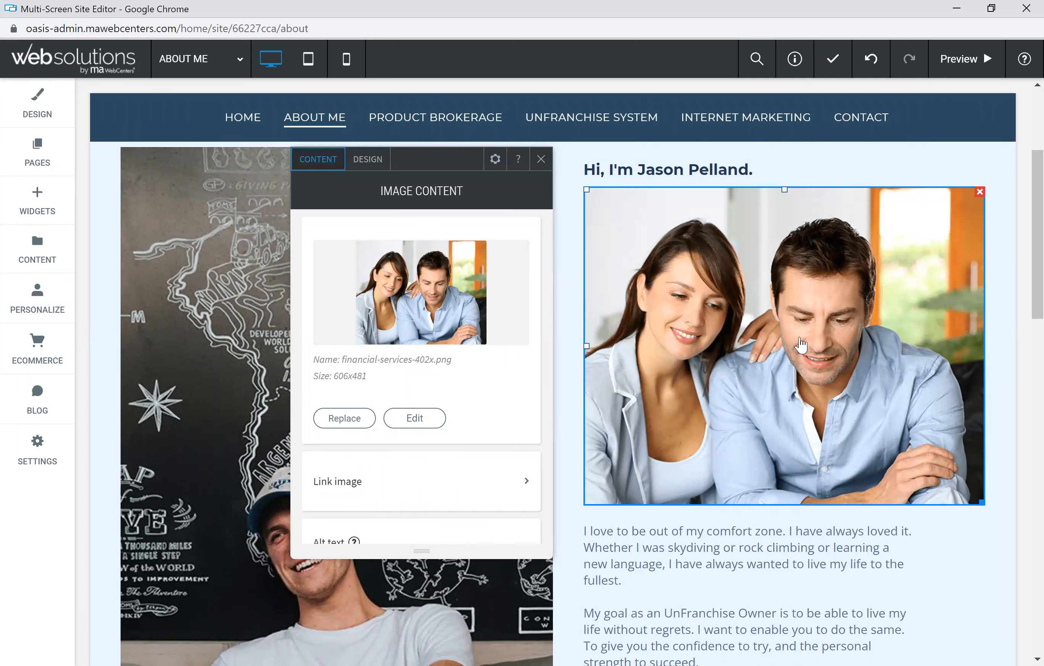
Step: Link the couple photo to the existing CONTACT page instead of HOME
{"action": "scroll", "coordinate": [507, 398], "scroll_direction": "down", "scroll_amount": 2}
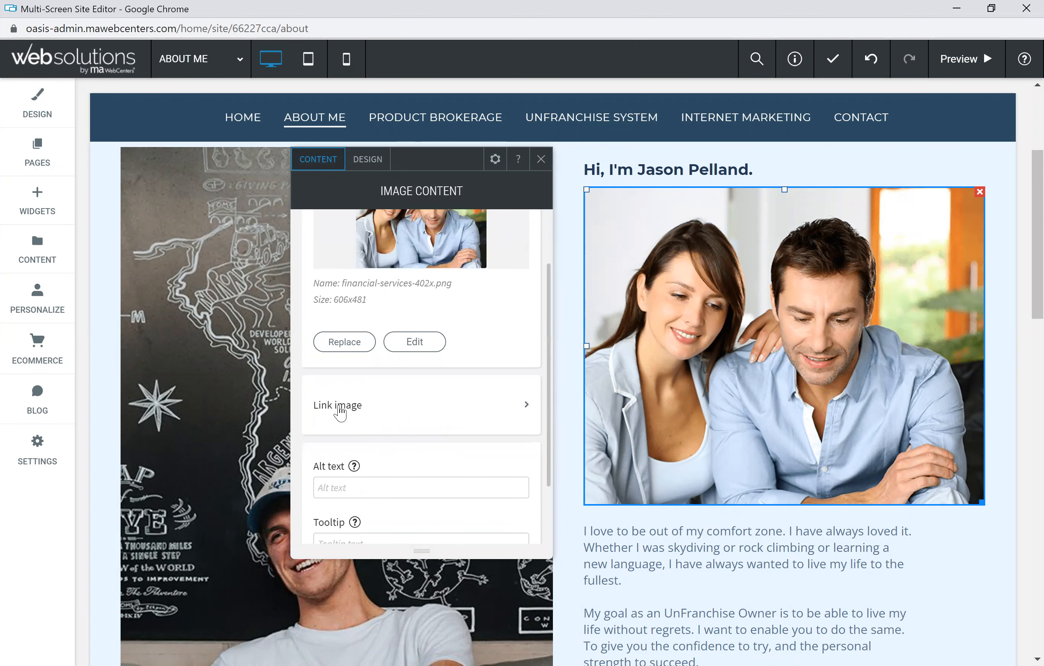
{"action": "left_click", "coordinate": [528, 408]}
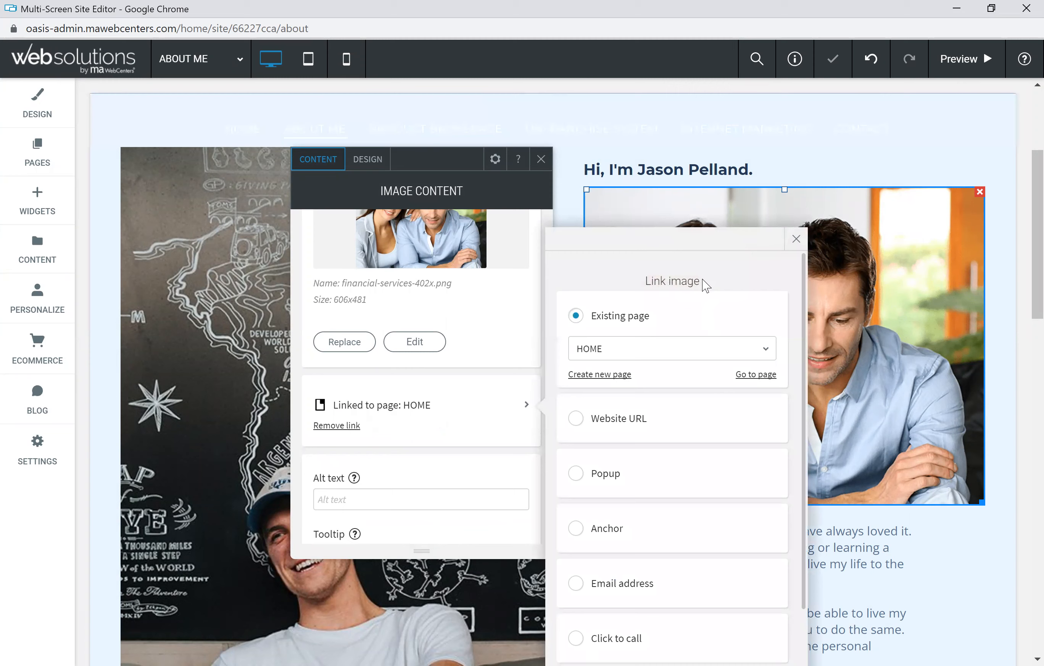
{"action": "scroll", "coordinate": [683, 368], "scroll_direction": "down", "scroll_amount": 2}
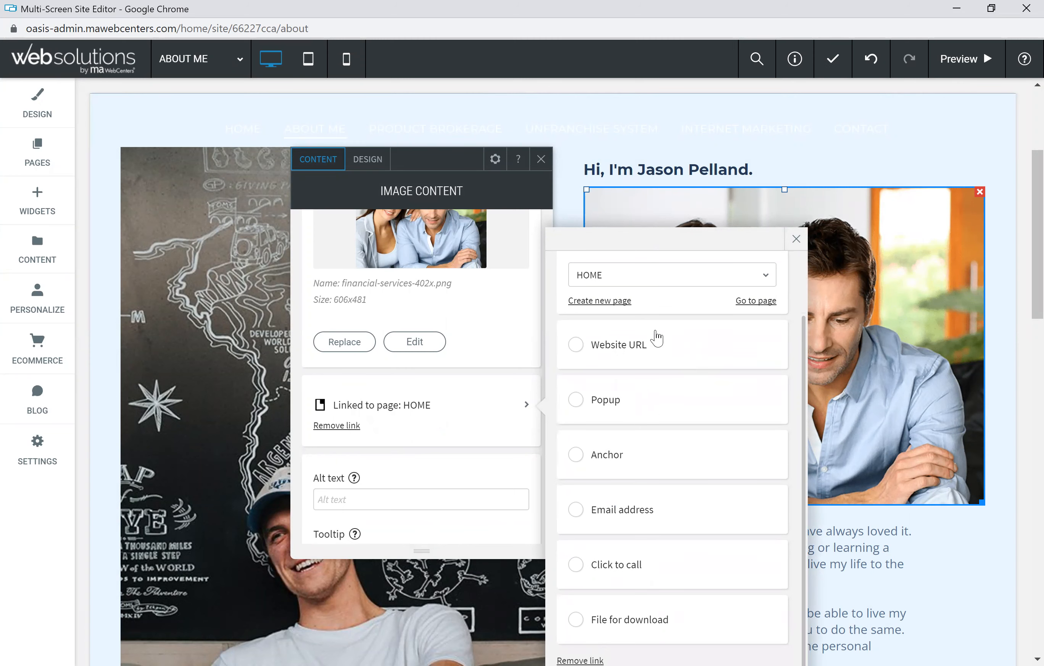
{"action": "scroll", "coordinate": [656, 338], "scroll_direction": "up", "scroll_amount": 2}
{"action": "left_click", "coordinate": [635, 350]}
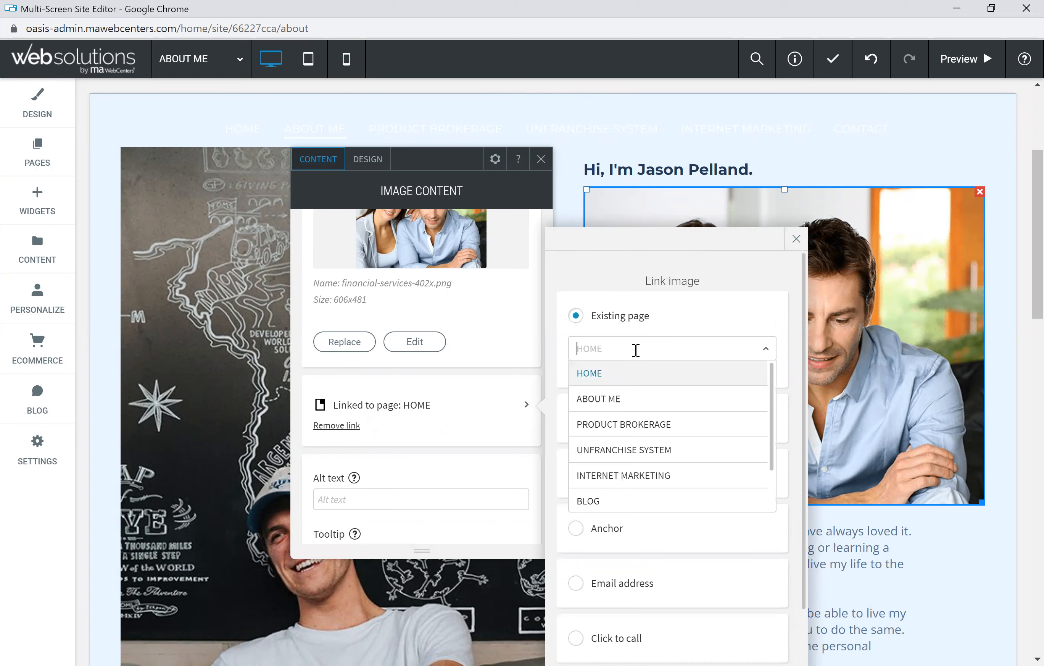
{"action": "scroll", "coordinate": [650, 426], "scroll_direction": "down", "scroll_amount": 2}
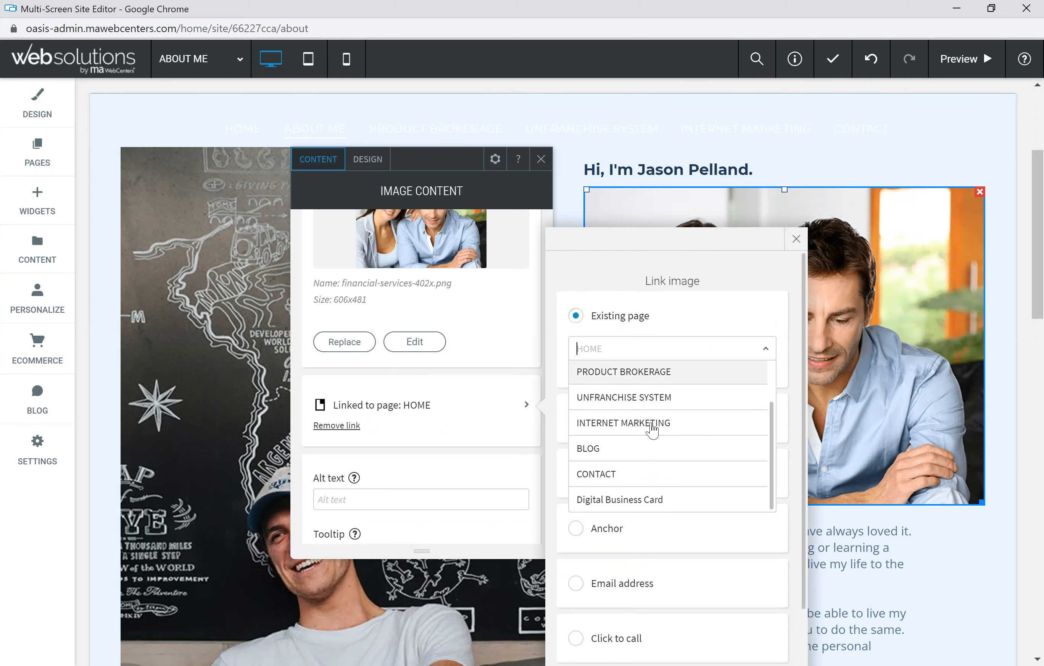
{"action": "left_click", "coordinate": [607, 477]}
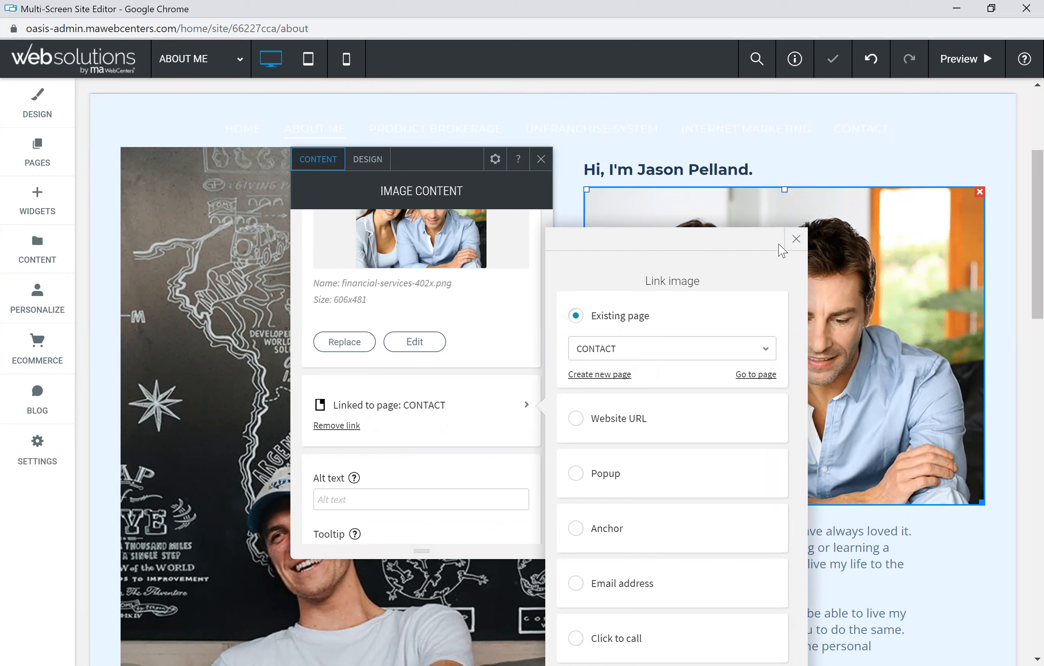
{"action": "left_click", "coordinate": [795, 240]}
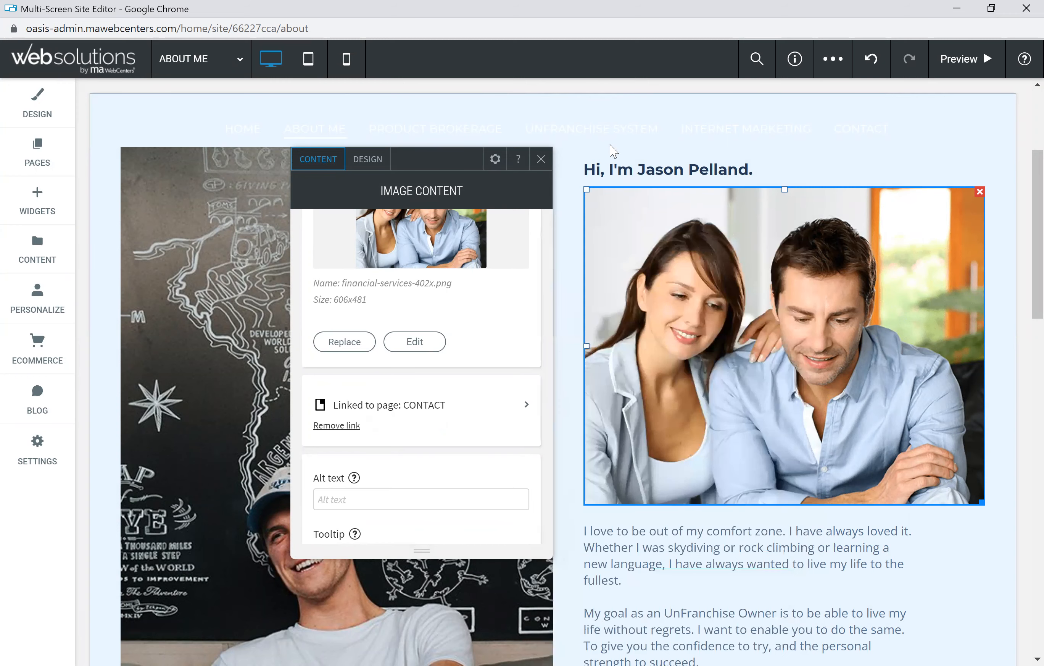
{"action": "left_click", "coordinate": [541, 158]}
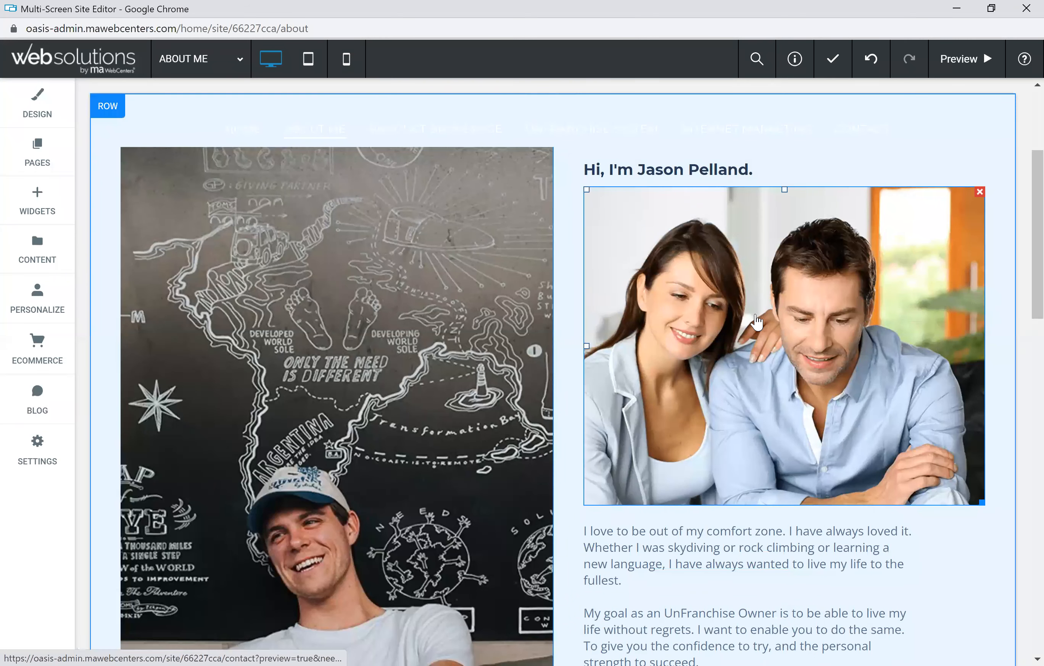
{"action": "left_click", "coordinate": [715, 374]}
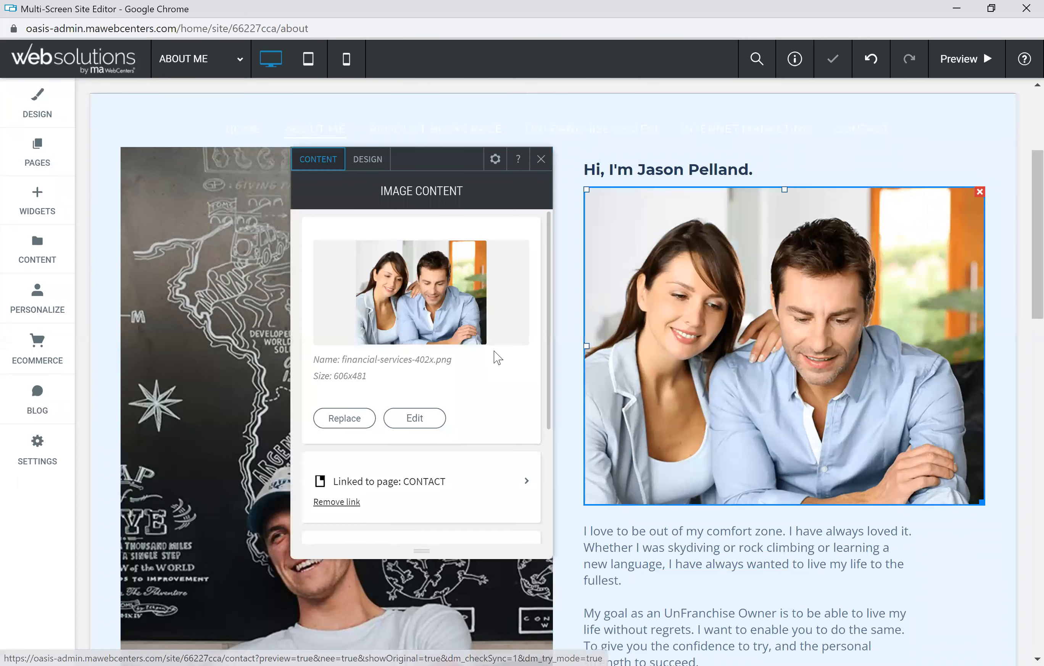
Step: Set the photo's tooltip to 'Live the UnFranchise Lifestyle' and caption to 'I love Market America'
{"action": "scroll", "coordinate": [466, 429], "scroll_direction": "down", "scroll_amount": 1}
{"action": "scroll", "coordinate": [468, 411], "scroll_direction": "down", "scroll_amount": 3}
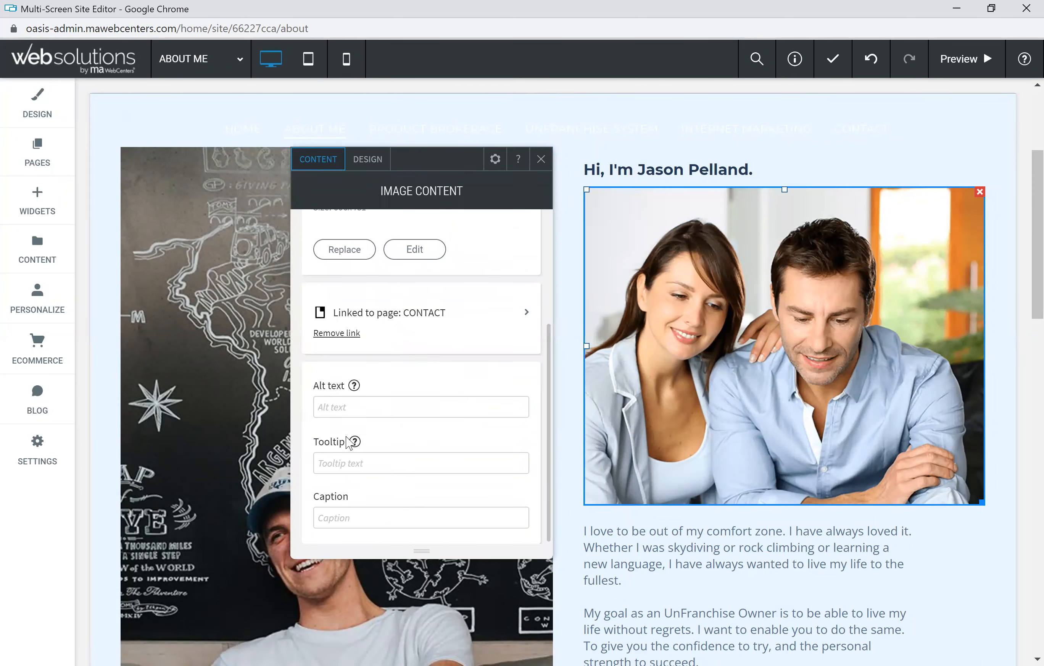
{"action": "mouse_move", "coordinate": [354, 442]}
{"action": "type", "text": "Live the UnFranchise Lifestyle"}
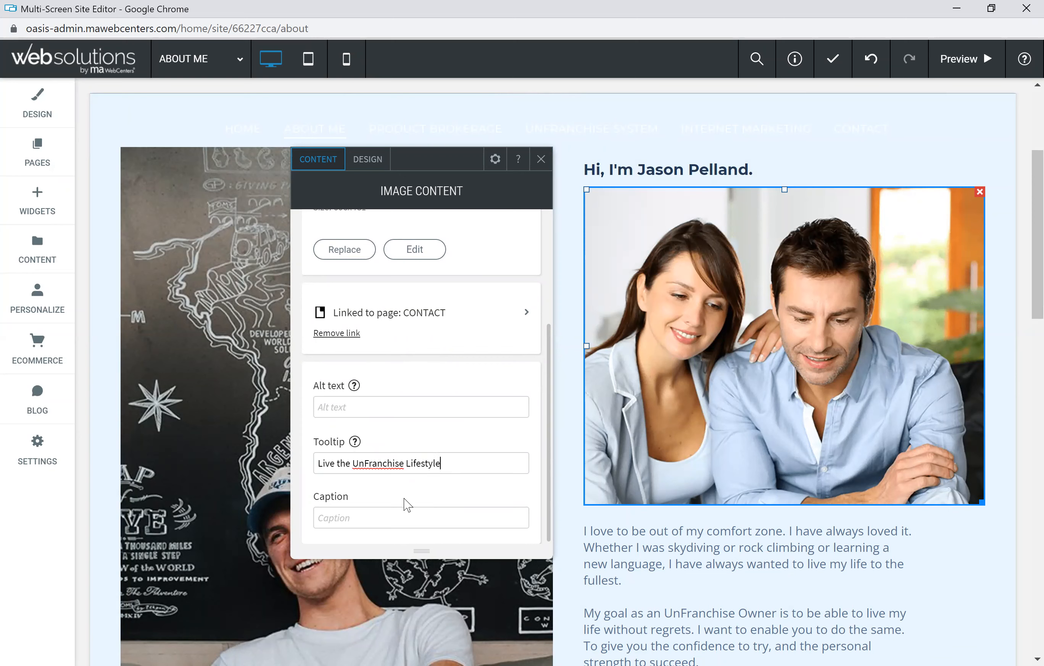
{"action": "left_click", "coordinate": [353, 517]}
{"action": "type", "text": "ove Market America"}
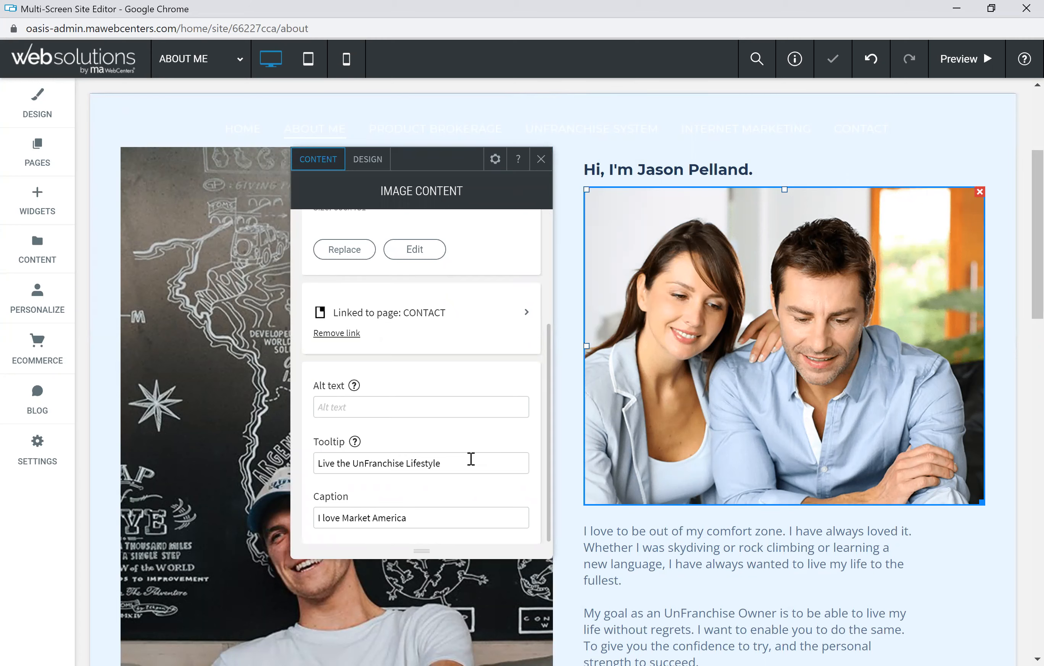
{"action": "left_click", "coordinate": [541, 159]}
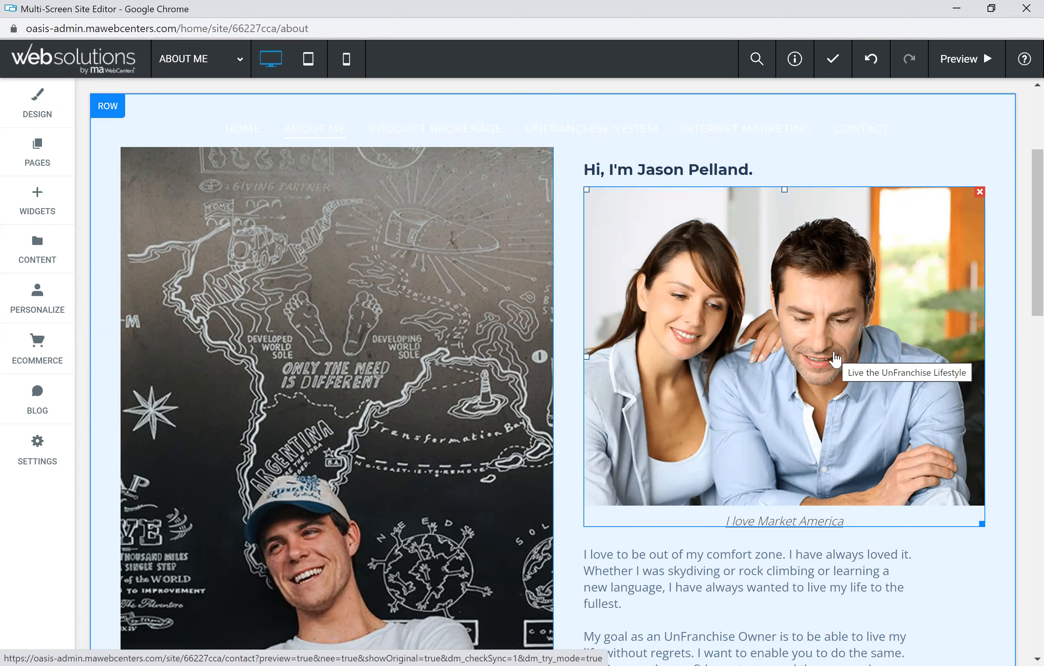
Step: Reopen the couple photo's settings to verify the tooltip and caption, then close them
{"action": "left_click", "coordinate": [776, 335]}
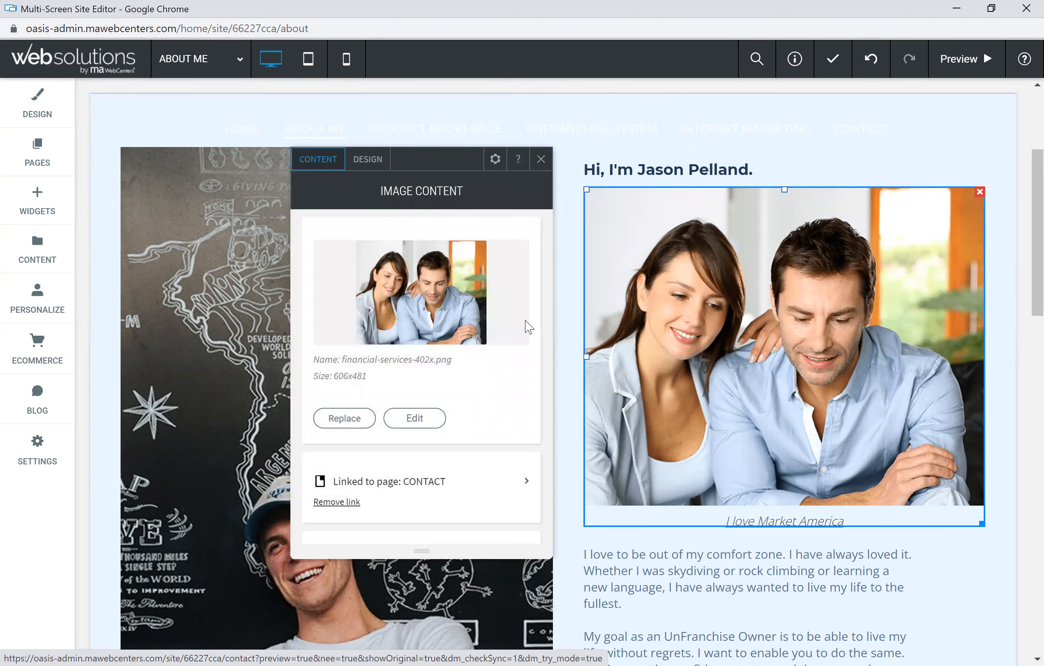
{"action": "scroll", "coordinate": [493, 380], "scroll_direction": "down", "scroll_amount": 4}
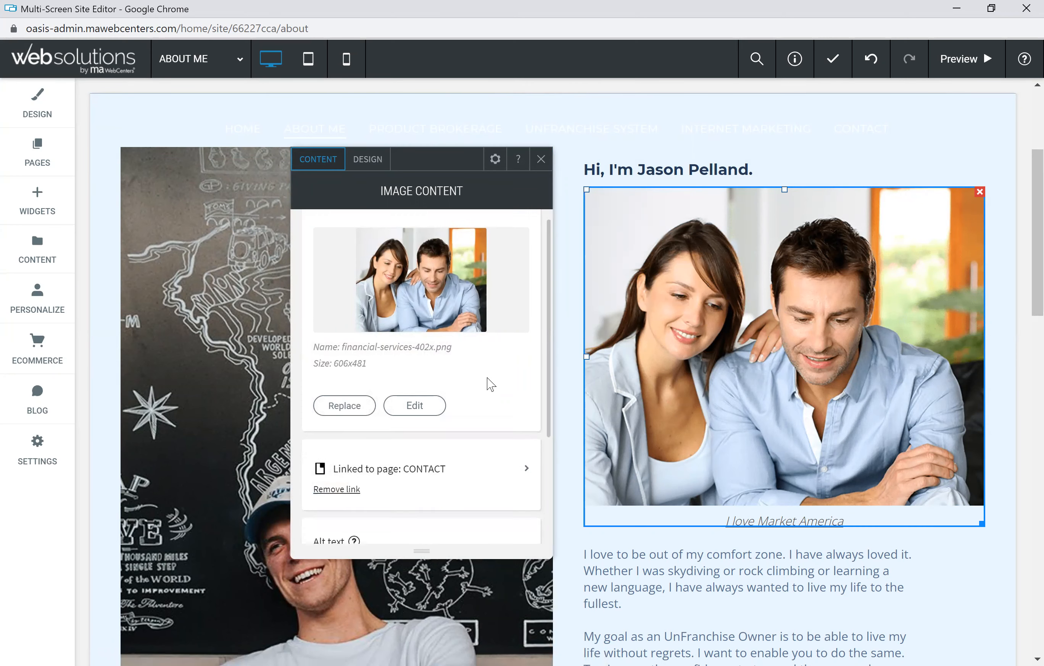
{"action": "scroll", "coordinate": [441, 456], "scroll_direction": "up", "scroll_amount": 4}
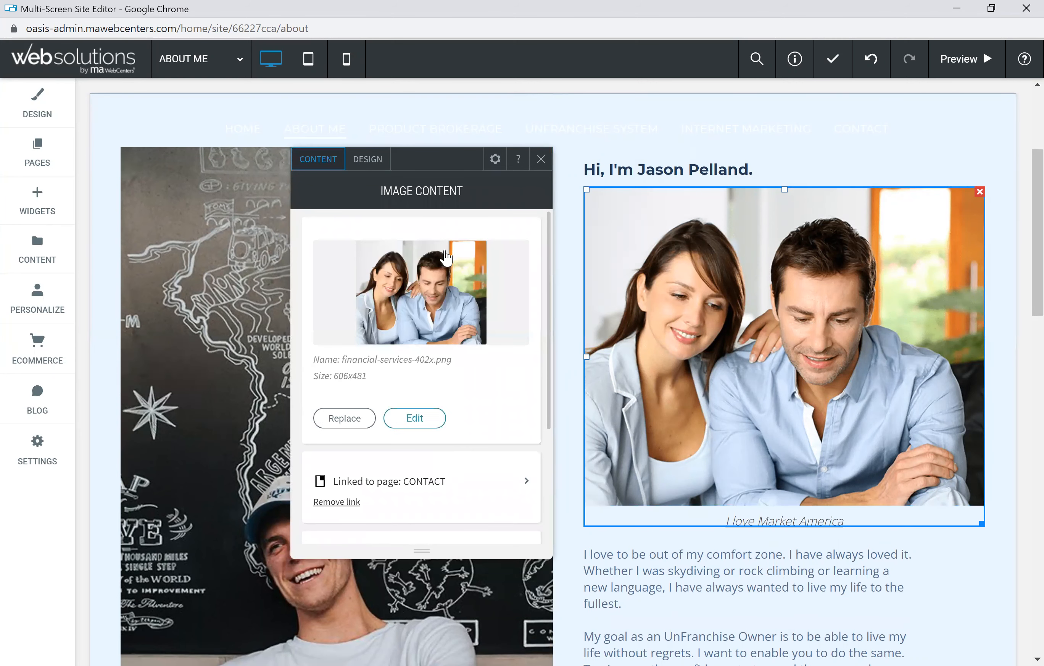
{"action": "left_click", "coordinate": [540, 163]}
{"action": "scroll", "coordinate": [634, 450], "scroll_direction": "up", "scroll_amount": 5}
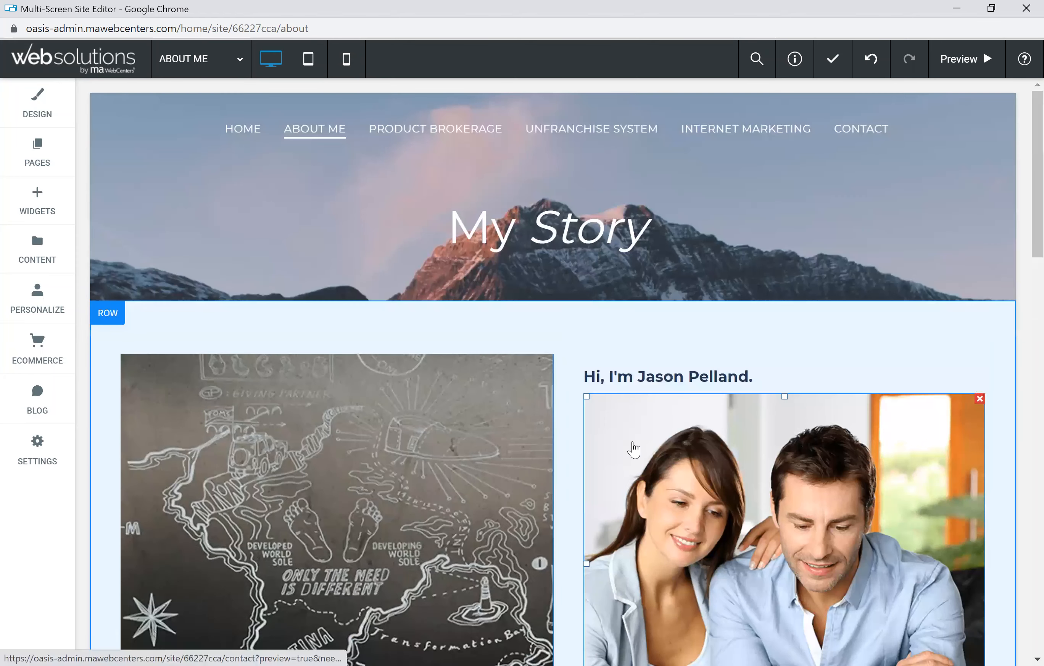